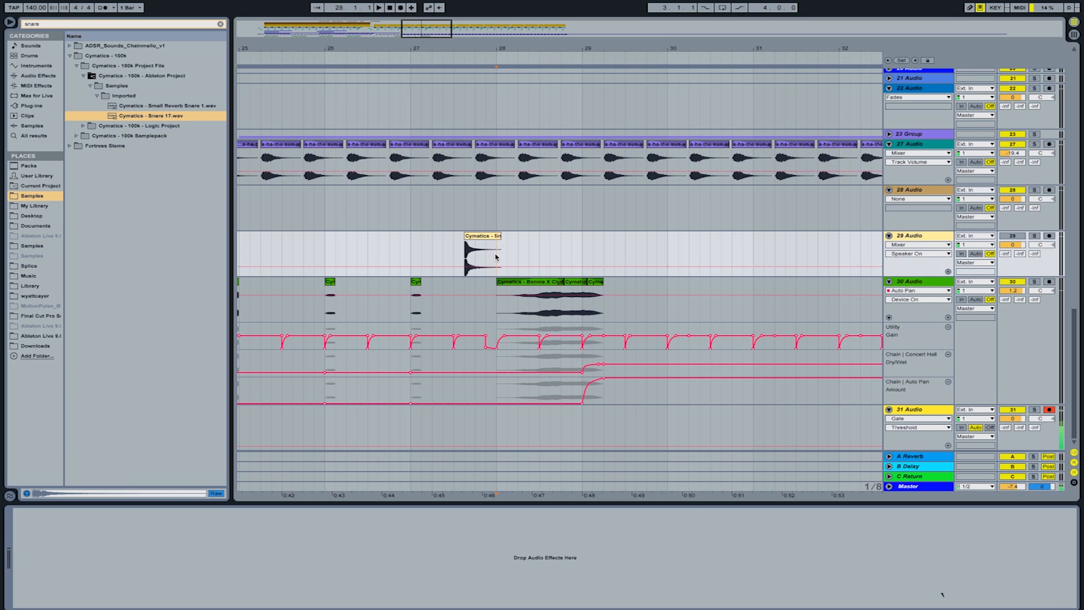
# Inspect the effect chain of the vocal clip at bar 28 on the 30 Audio track and play the passage
pyautogui.click(512, 283)
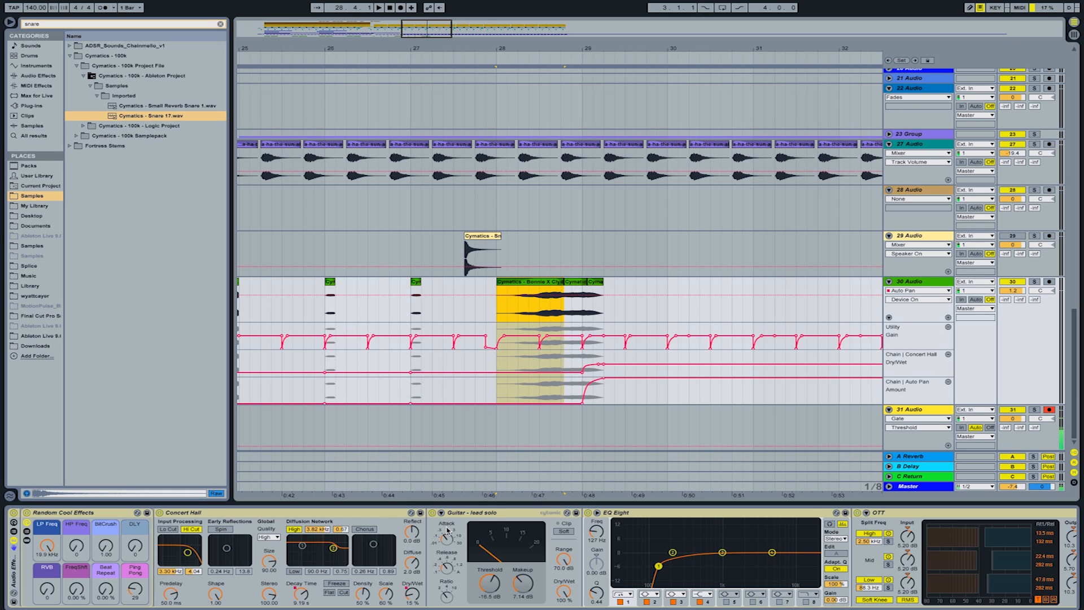
pyautogui.click(728, 608)
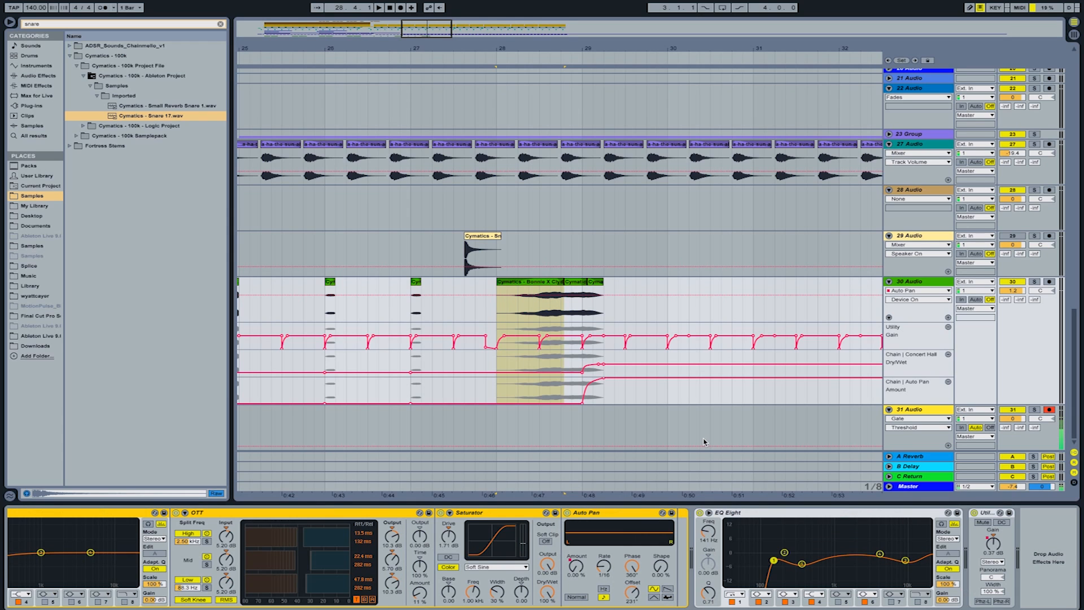
pyautogui.press('space')
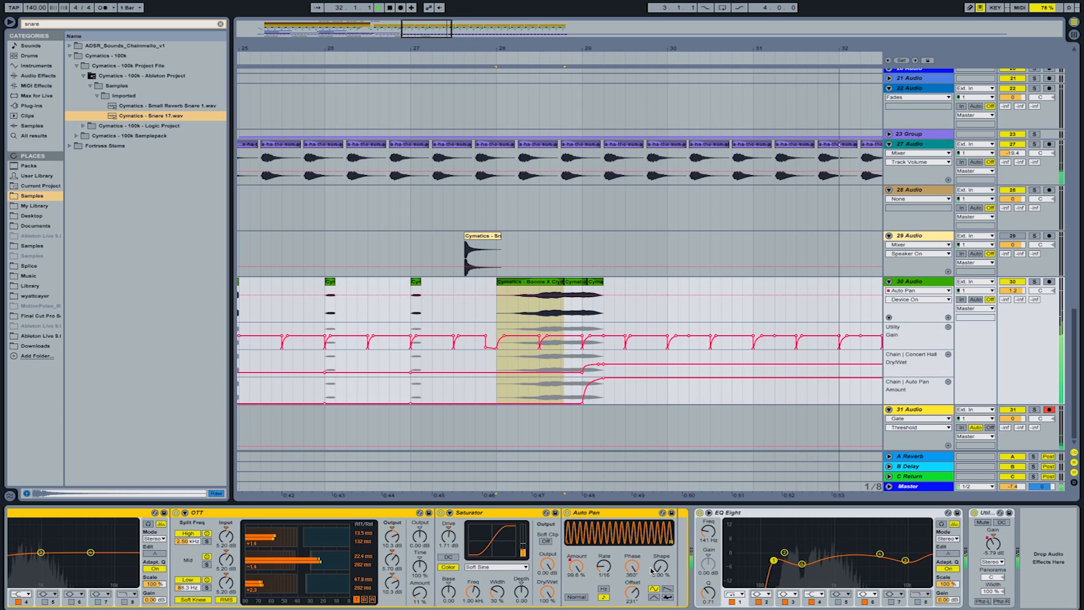
pyautogui.press('space')
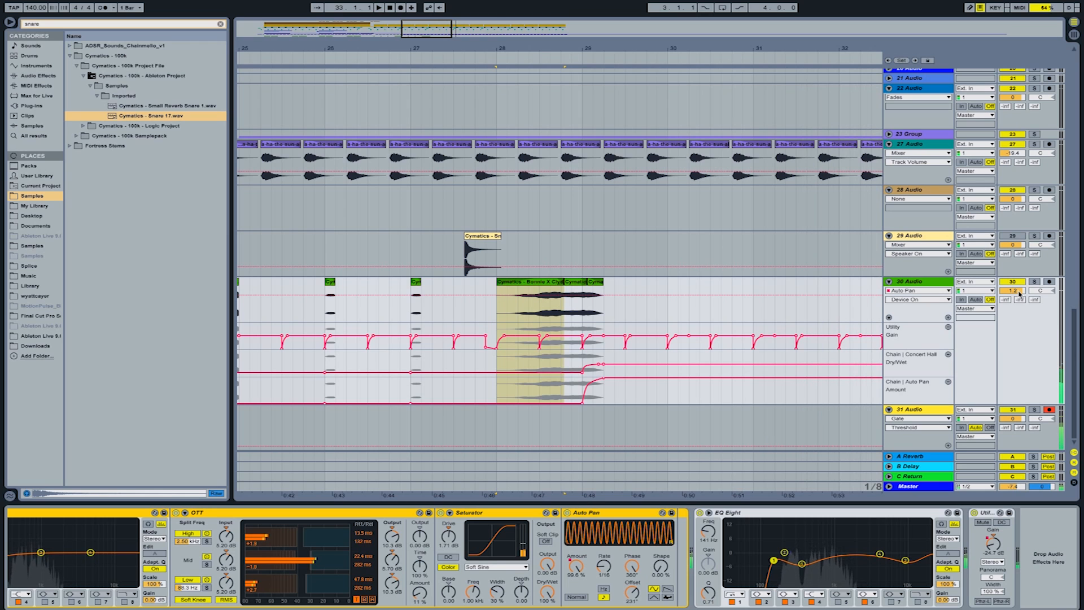
# Solo the 30 Audio track and play it from the middle of the vocal clip after bar 28
pyautogui.click(1033, 282)
pyautogui.click(539, 312)
pyautogui.press('space')
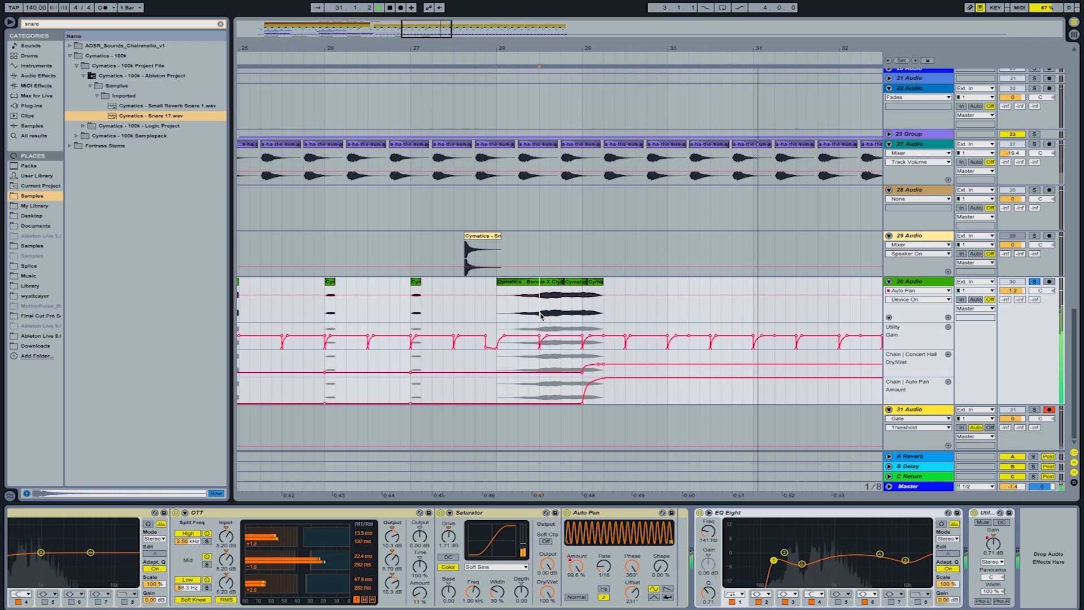
pyautogui.press('space')
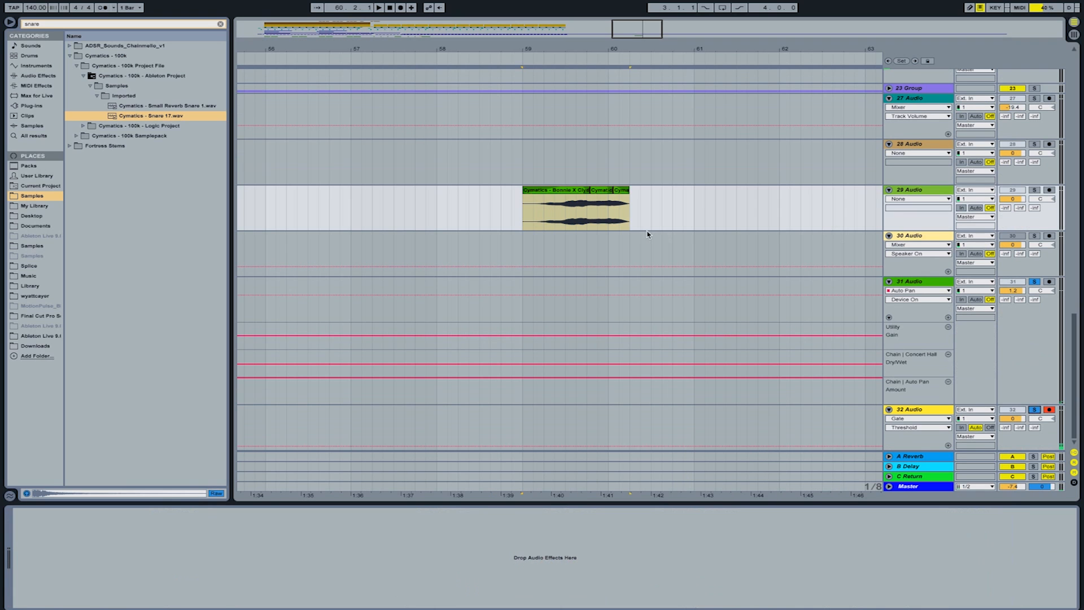
# Move the copied vocal clips on the 29 Audio track earlier so they start at 57.4.1
pyautogui.moveTo(571, 50); pyautogui.dragTo(573, 322)
pyautogui.hscroll(-2, 573, 322)
pyautogui.hscroll(10, 573, 322)
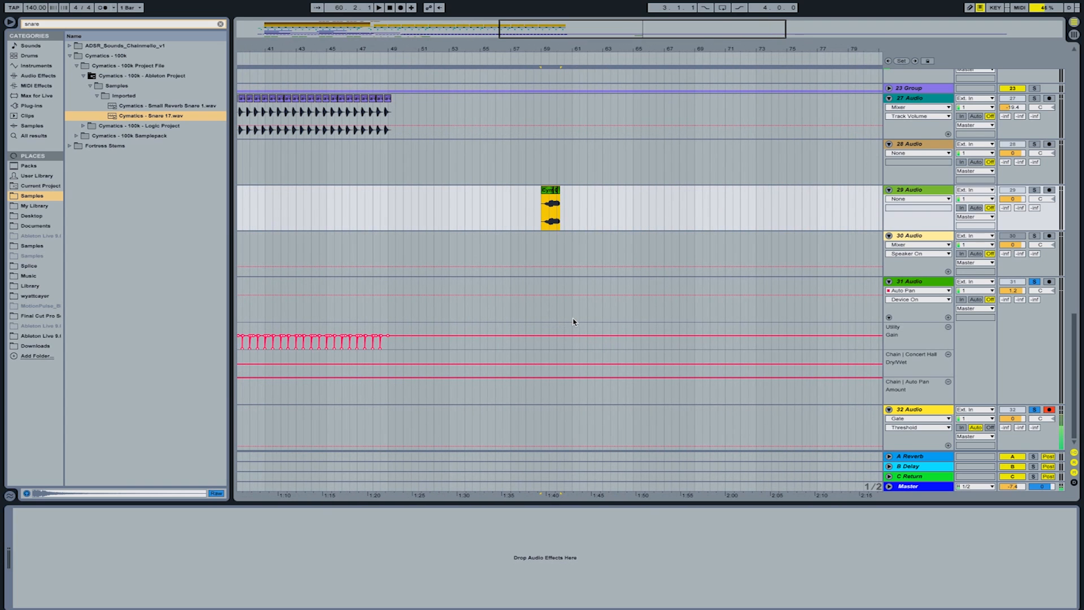
pyautogui.hscroll(-20, 579, 158)
pyautogui.hscroll(19, 732, 223)
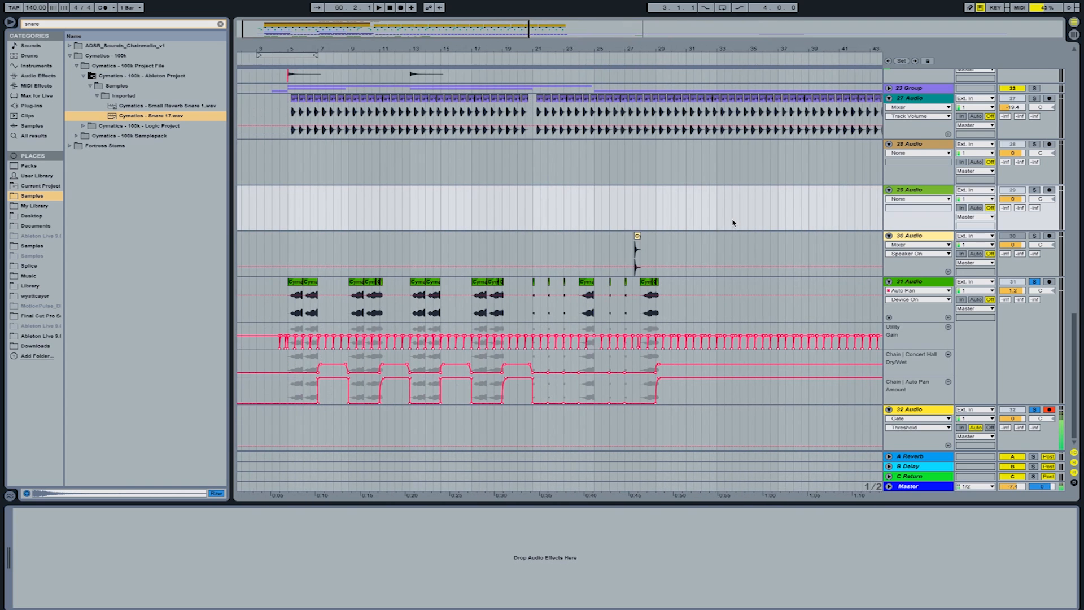
pyautogui.scroll(1, 733, 222)
pyautogui.hscroll(1, 732, 222)
pyautogui.moveTo(700, 42); pyautogui.dragTo(700, 42)
pyautogui.moveTo(583, 207); pyautogui.dragTo(457, 210)
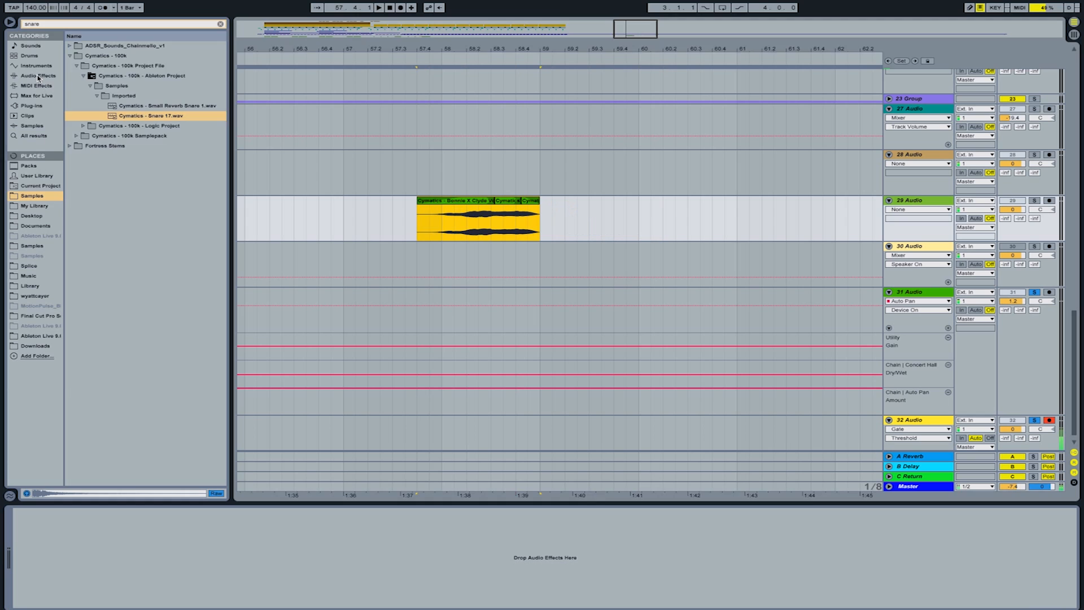
# List all audio effects by clearing the snare search, then solo the 29 Audio track and preview its vocal clips
pyautogui.click(52, 74)
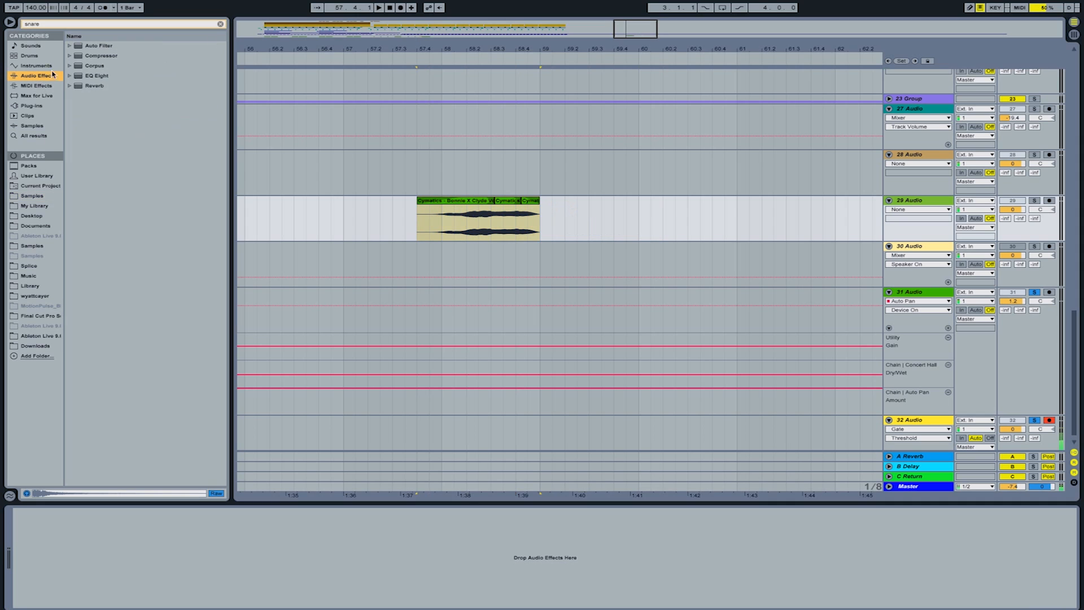
pyautogui.click(220, 24)
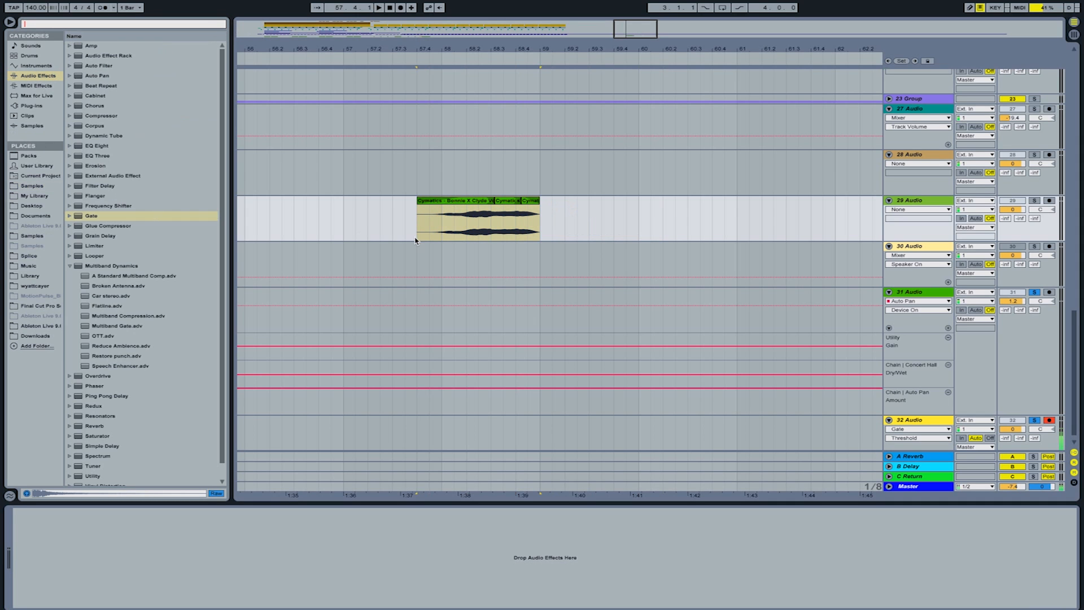
pyautogui.click(458, 230)
pyautogui.click(1034, 200)
pyautogui.press('space')
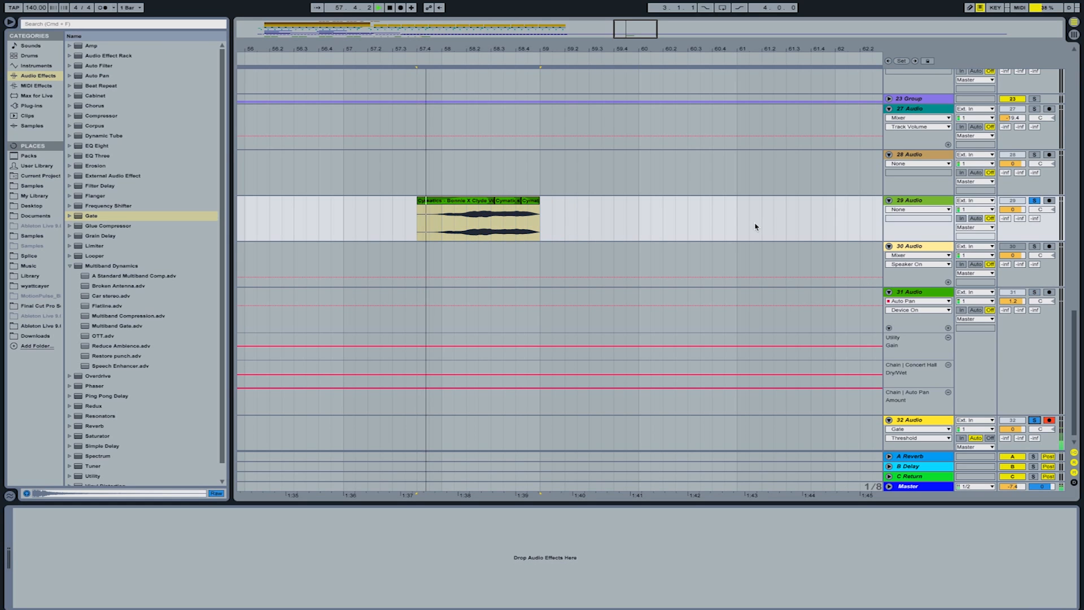
pyautogui.press('space')
pyautogui.click(442, 224)
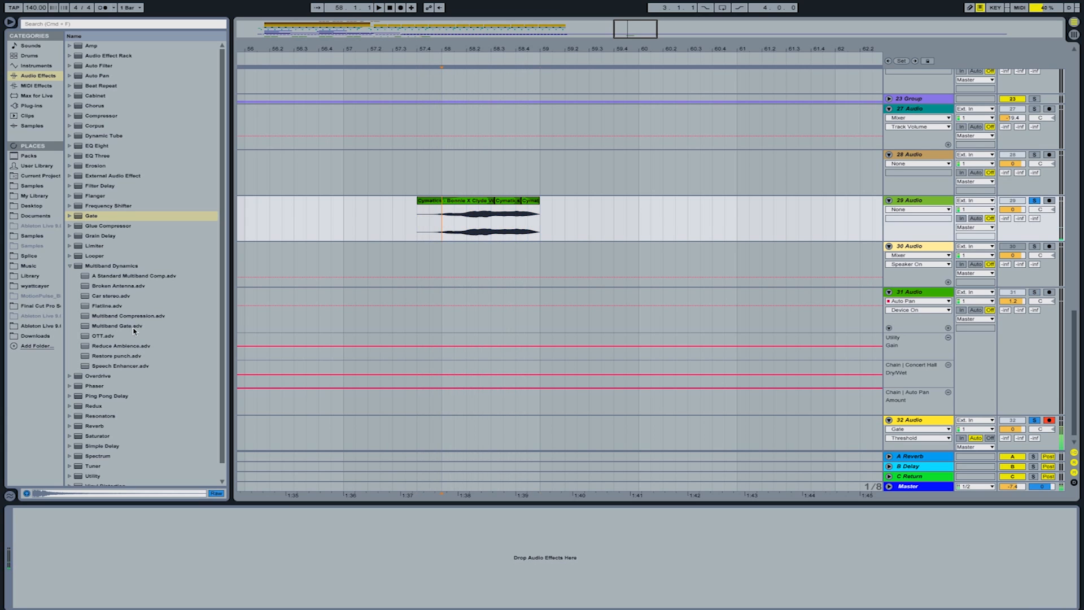
# Add the Ballad Reverb hall preset to the 29 Audio track and play the vocal through it
pyautogui.scroll(-1, 92, 429)
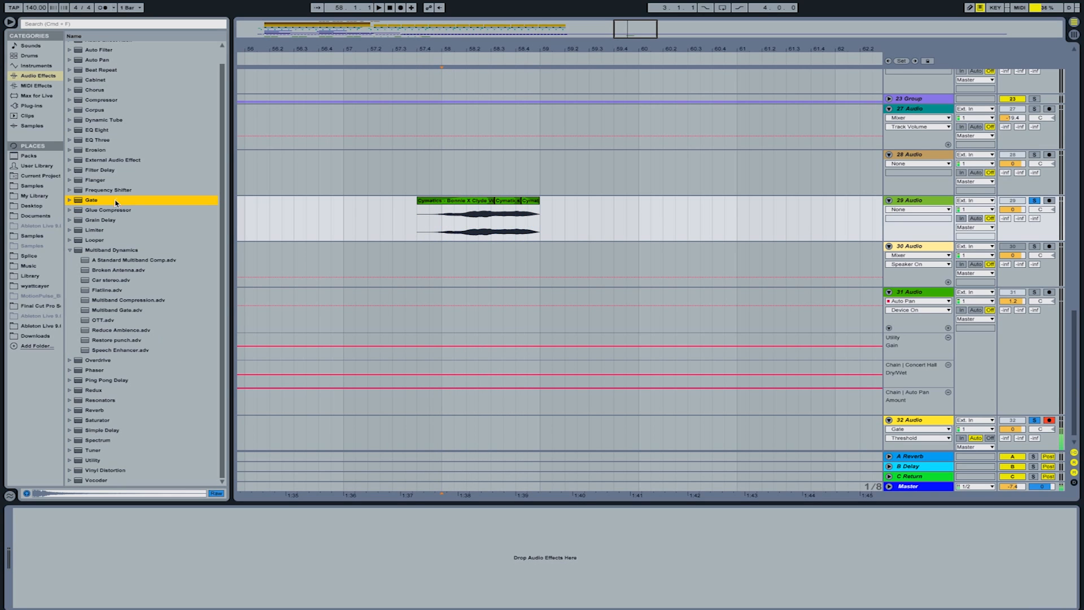
pyautogui.click(70, 411)
pyautogui.moveTo(111, 348); pyautogui.dragTo(331, 585)
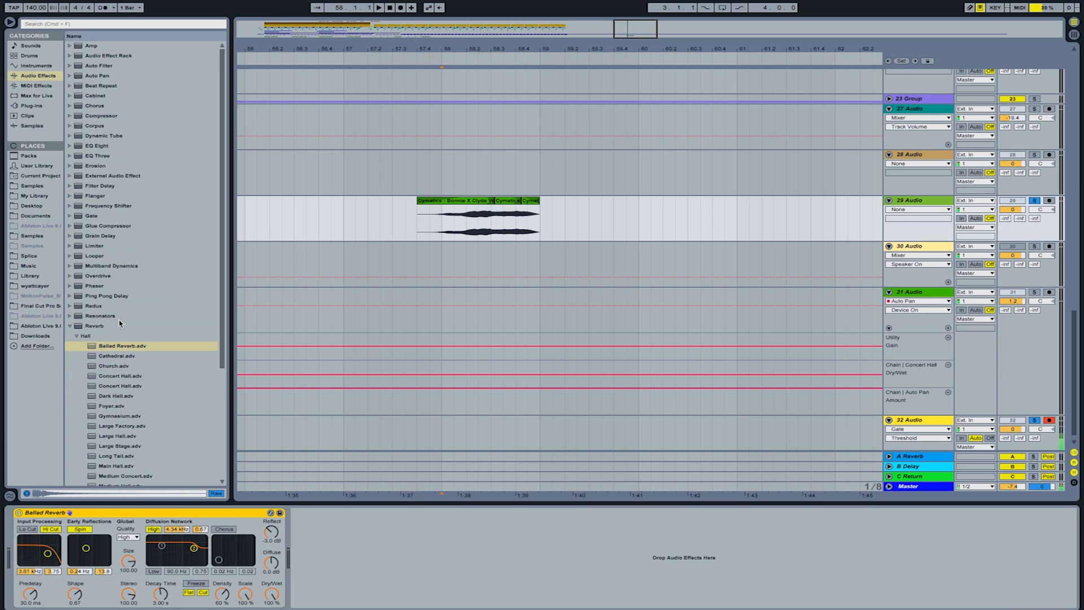
pyautogui.press('space')
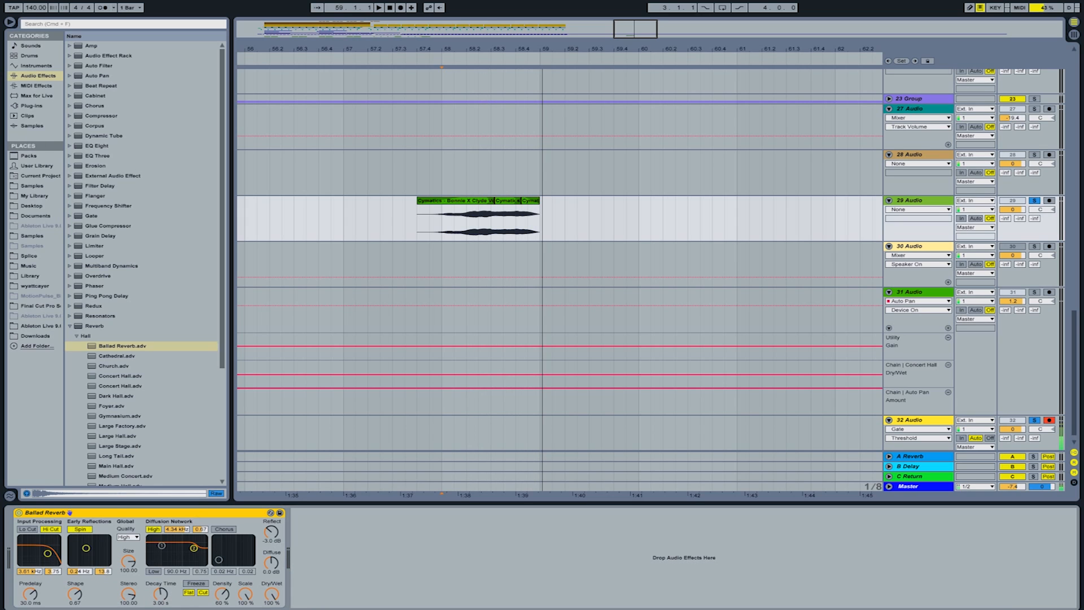
# Set the Ballad Reverb's decay time to 33.3 s and its Dry/Wet to 0%, auditioning the vocal
pyautogui.moveTo(163, 594); pyautogui.dragTo(163, 556)
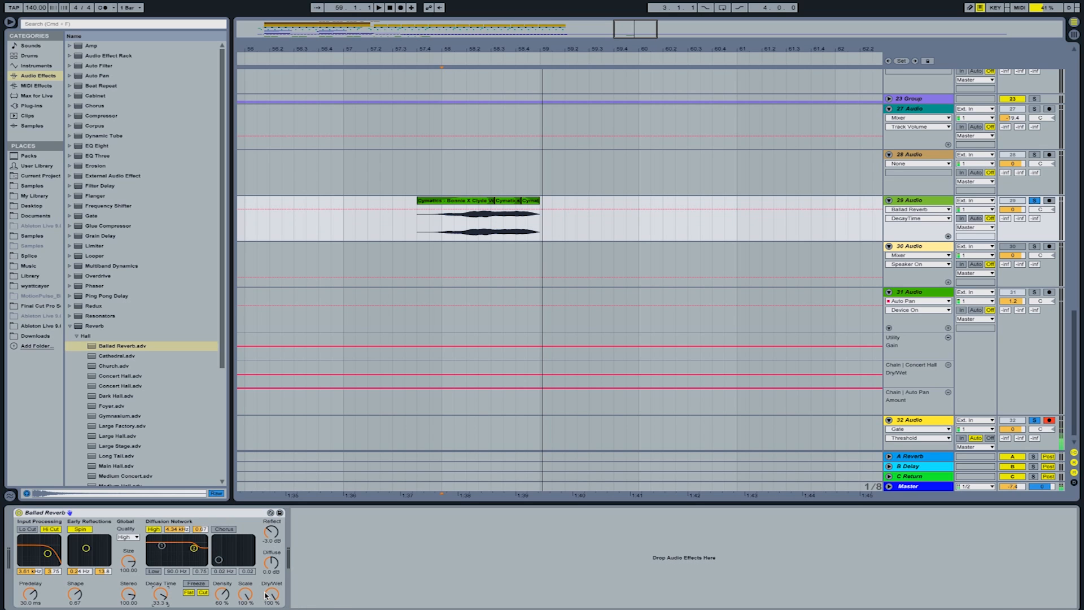
pyautogui.press('space')
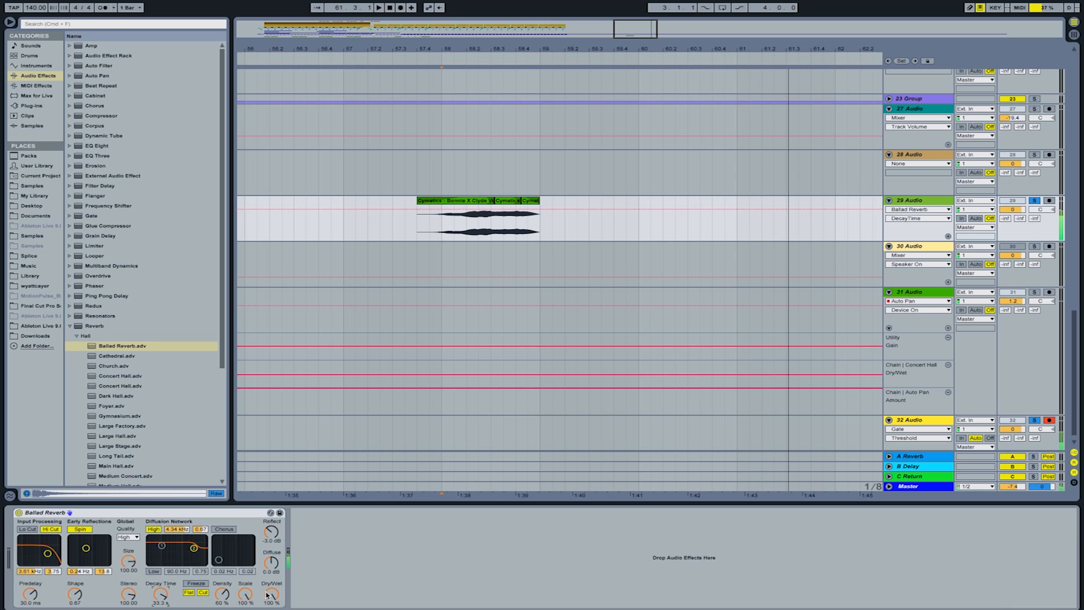
pyautogui.moveTo(268, 594); pyautogui.dragTo(268, 596)
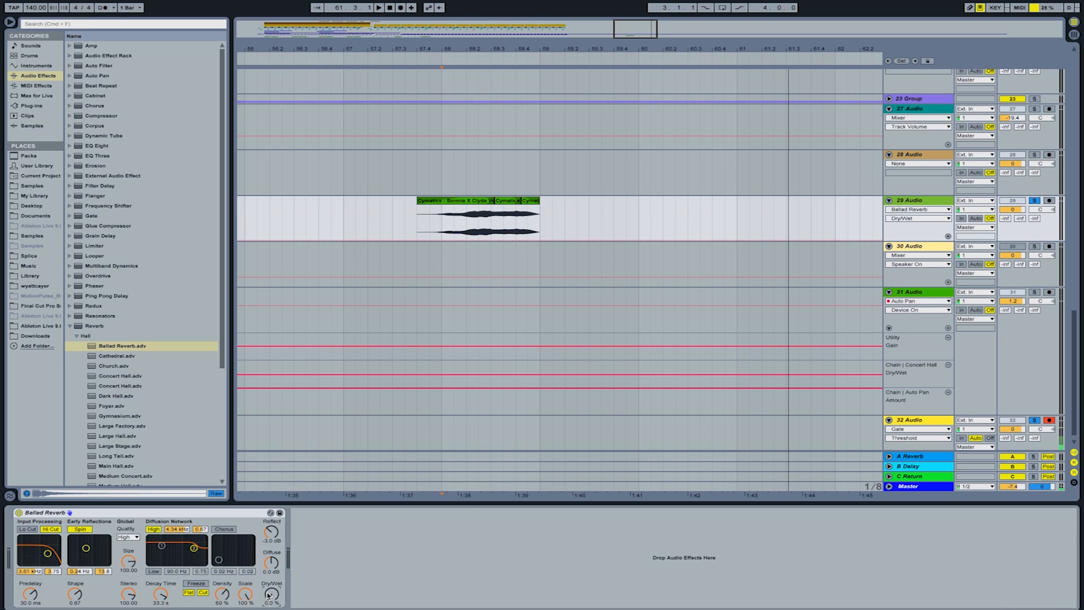
pyautogui.moveTo(269, 595)
pyautogui.mouseDown()
pyautogui.moveTo(268, 558)
pyautogui.moveTo(269, 598)
pyautogui.mouseUp()
pyautogui.click(438, 224)
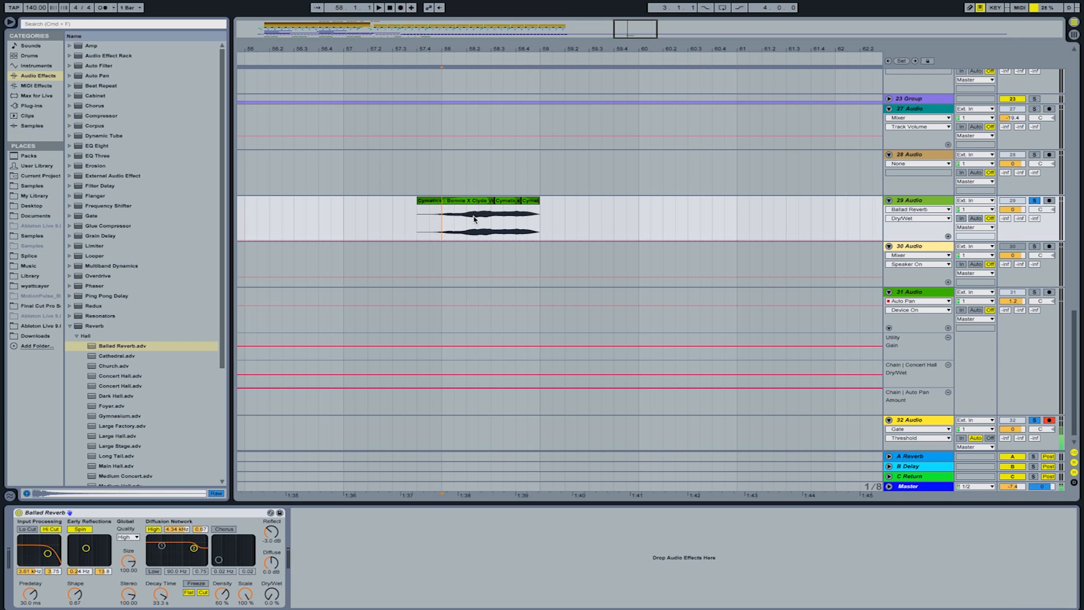
pyautogui.press('space')
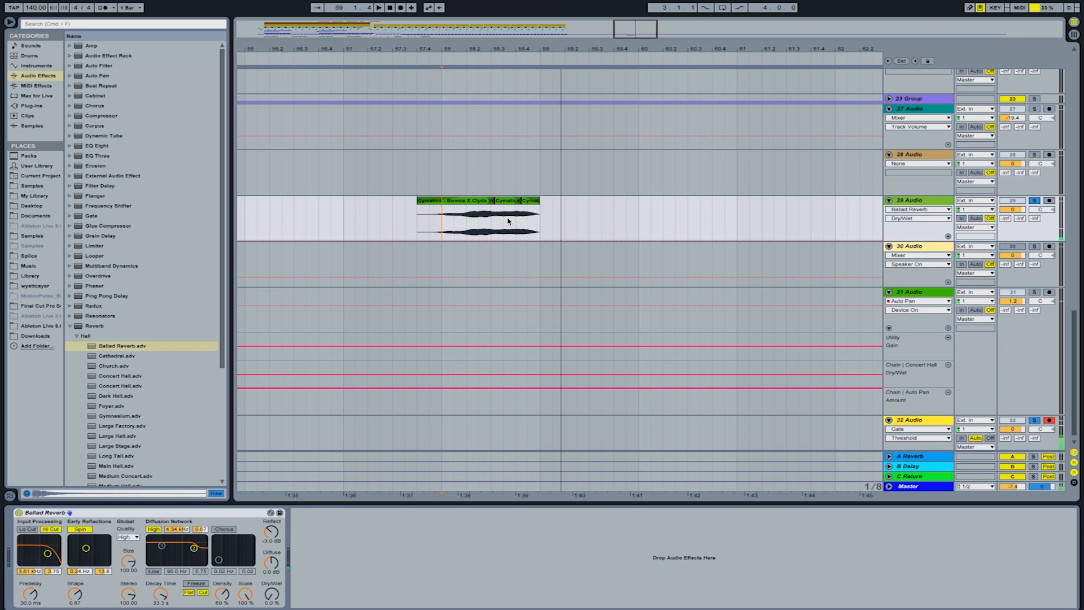
# Automate the Ballad Reverb's Dry/Wet to ramp from 0% to 100% at the end of the last vocal clip, and play it
pyautogui.click(520, 240)
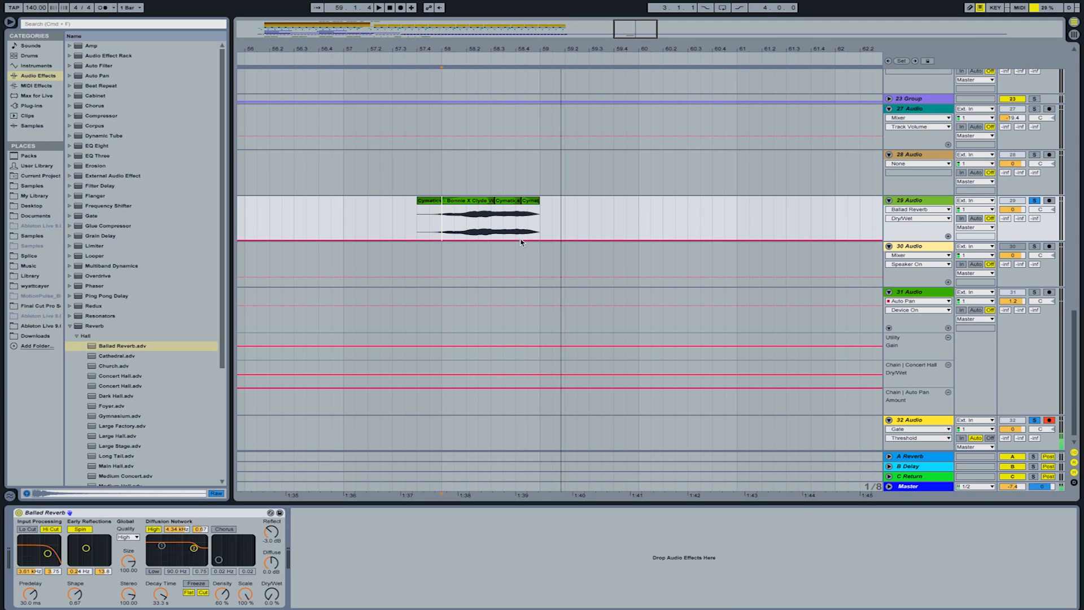
pyautogui.moveTo(532, 240); pyautogui.dragTo(541, 207)
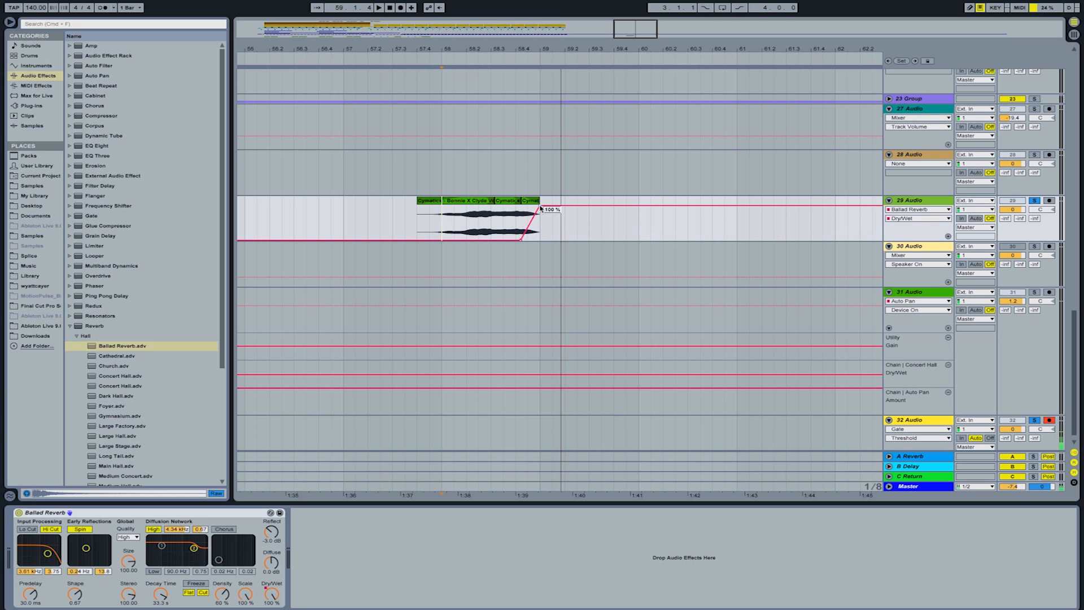
pyautogui.press('space')
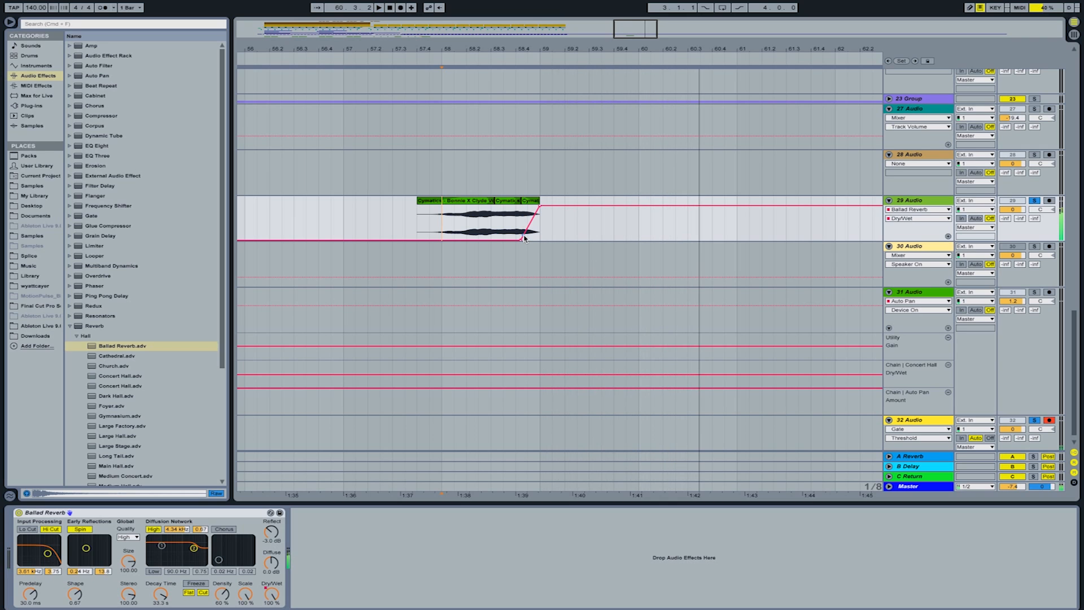
# Curve the reverb's Dry/Wet ramp, shift its starting point slightly earlier, and replay the vocal from 58.1.1
pyautogui.click(452, 232)
pyautogui.moveTo(526, 236)
pyautogui.mouseDown()
pyautogui.moveTo(519, 259)
pyautogui.moveTo(516, 241)
pyautogui.mouseUp()
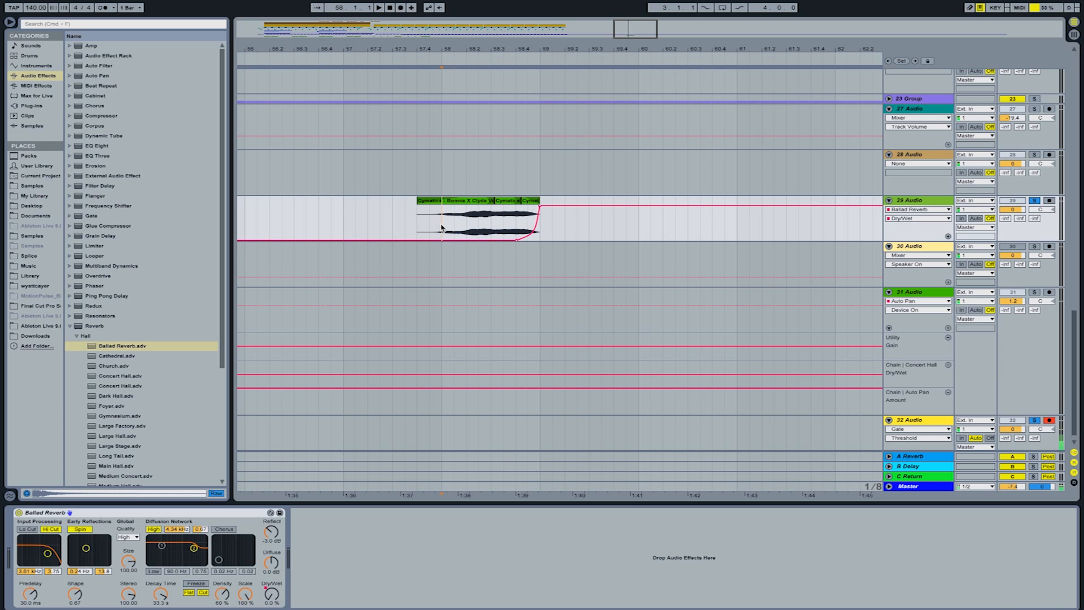
pyautogui.press('space')
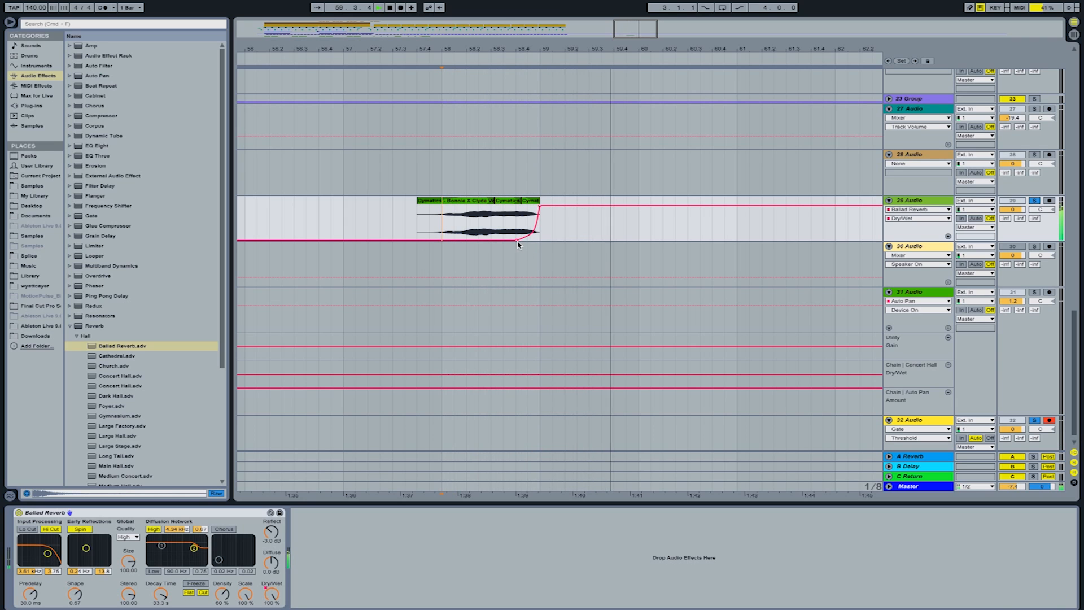
pyautogui.moveTo(517, 241); pyautogui.dragTo(507, 239)
pyautogui.press('space')
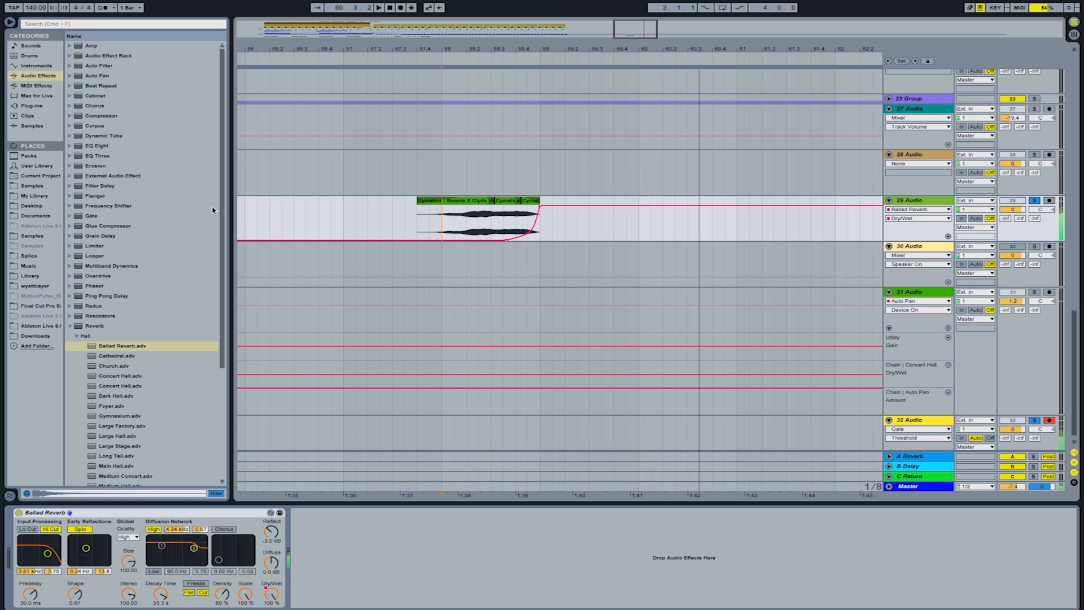
pyautogui.click(449, 211)
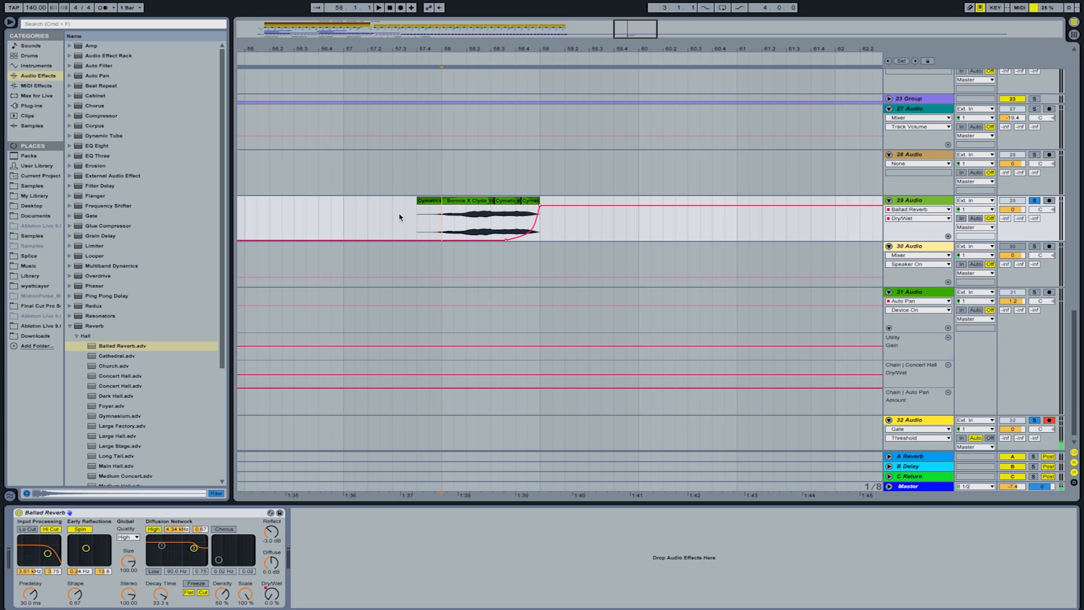
# Add the Brick Wall compressor preset after the Ballad Reverb on the 29 Audio track
pyautogui.click(134, 116)
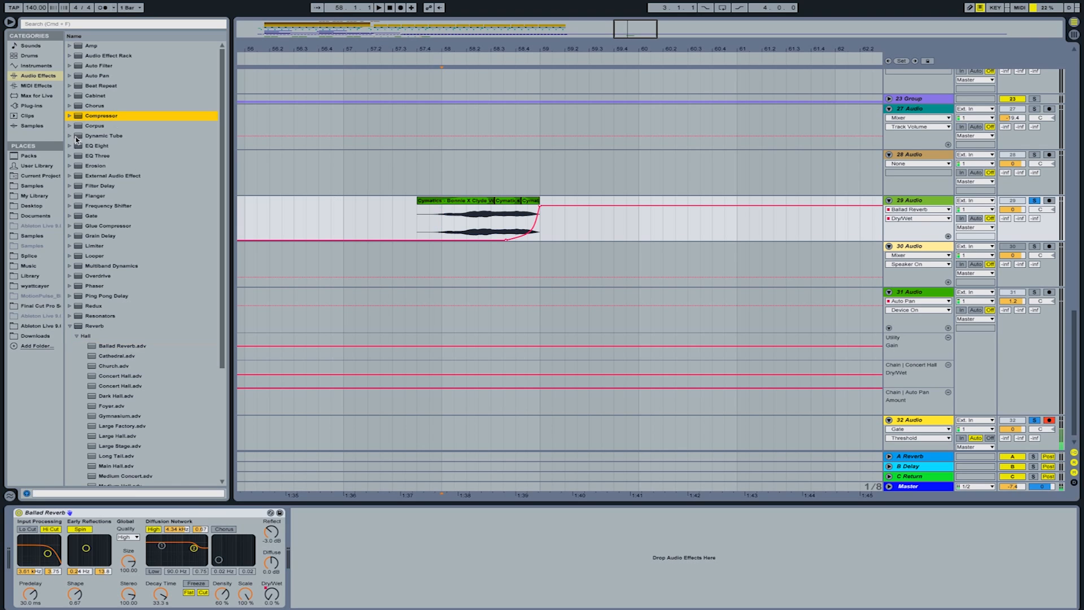
pyautogui.click(76, 116)
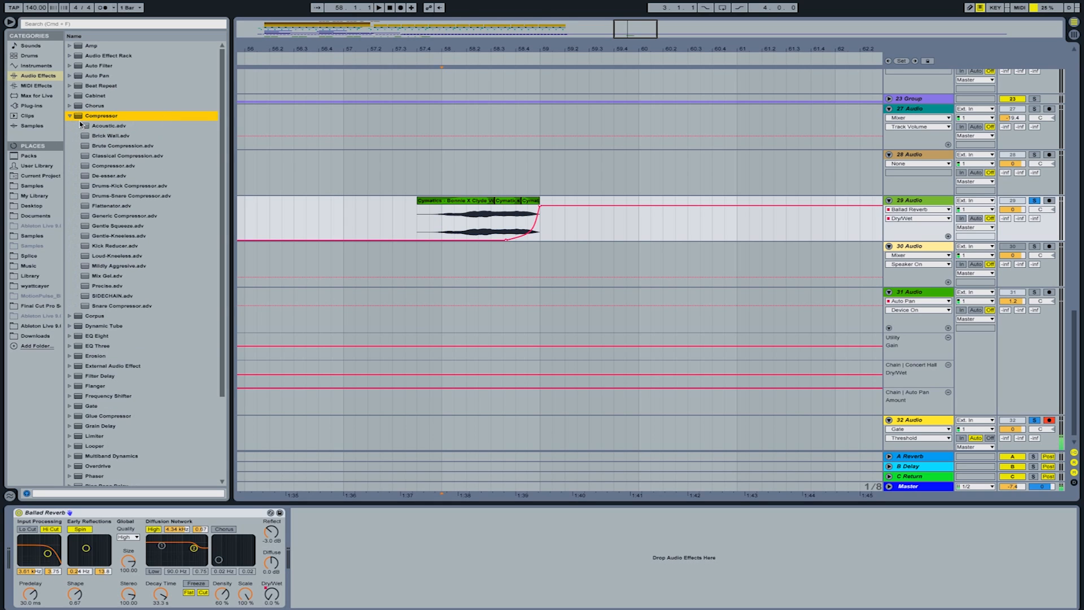
pyautogui.click(70, 116)
pyautogui.click(69, 116)
pyautogui.moveTo(109, 137)
pyautogui.mouseDown()
pyautogui.moveTo(254, 395)
pyautogui.moveTo(394, 549)
pyautogui.mouseUp()
# Set the Brick Wall compressor's ratio to 7.00:1 and its threshold to -17.7 dB while playing the vocal
pyautogui.press('space')
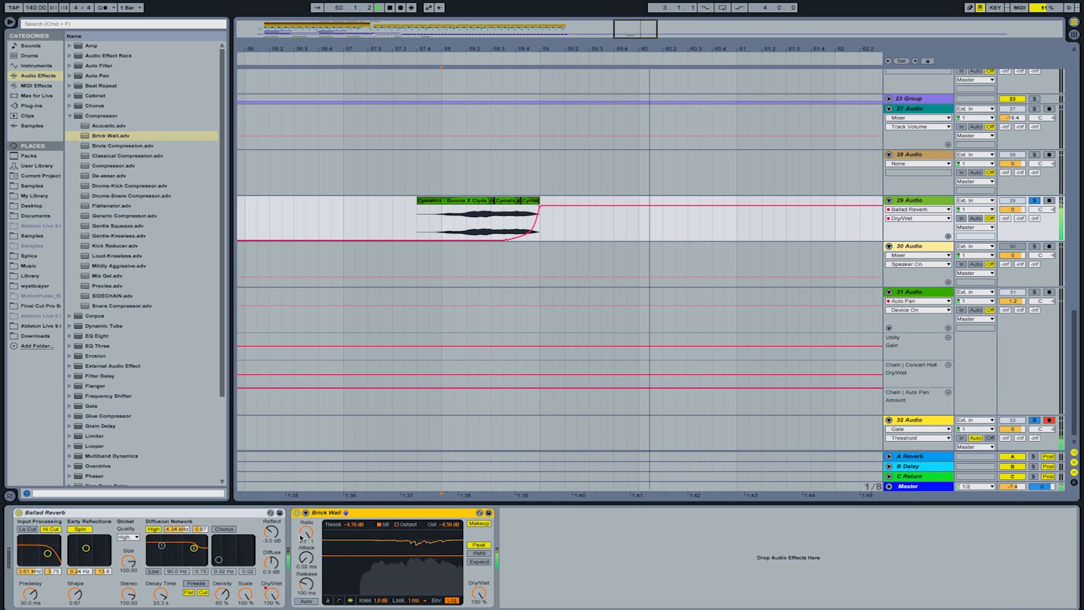
pyautogui.moveTo(300, 537)
pyautogui.mouseDown()
pyautogui.moveTo(300, 528)
pyautogui.moveTo(300, 539)
pyautogui.mouseUp()
pyautogui.press('space')
pyautogui.moveTo(388, 555); pyautogui.dragTo(387, 569)
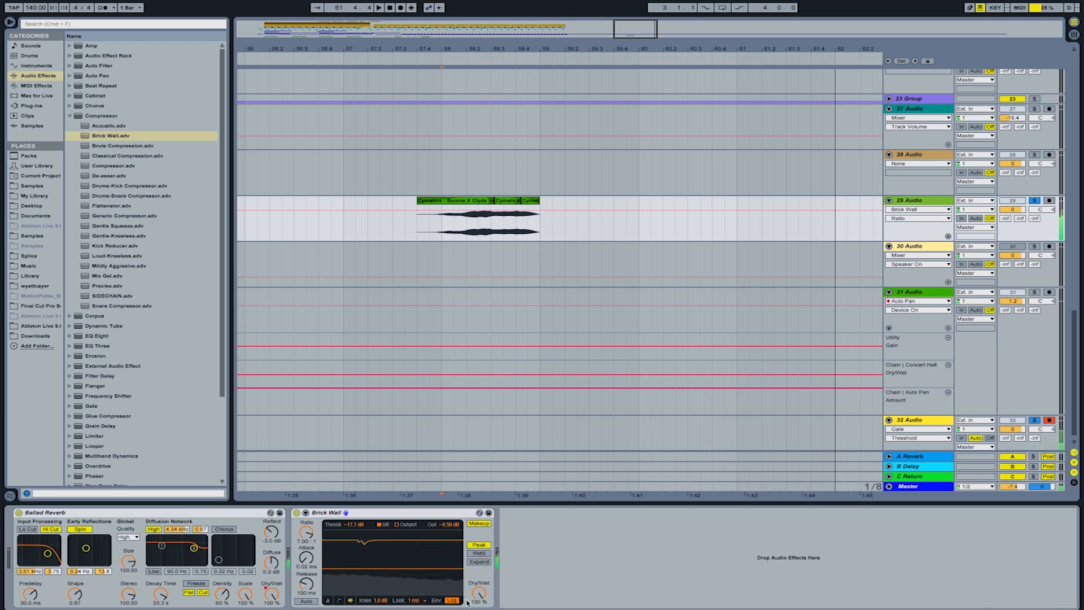
# Automate the Brick Wall's Dry/Wet from 0% to 100% at the vocal's end and compare it with the reverb's Dry/Wet curve
pyautogui.moveTo(479, 593); pyautogui.dragTo(479, 497)
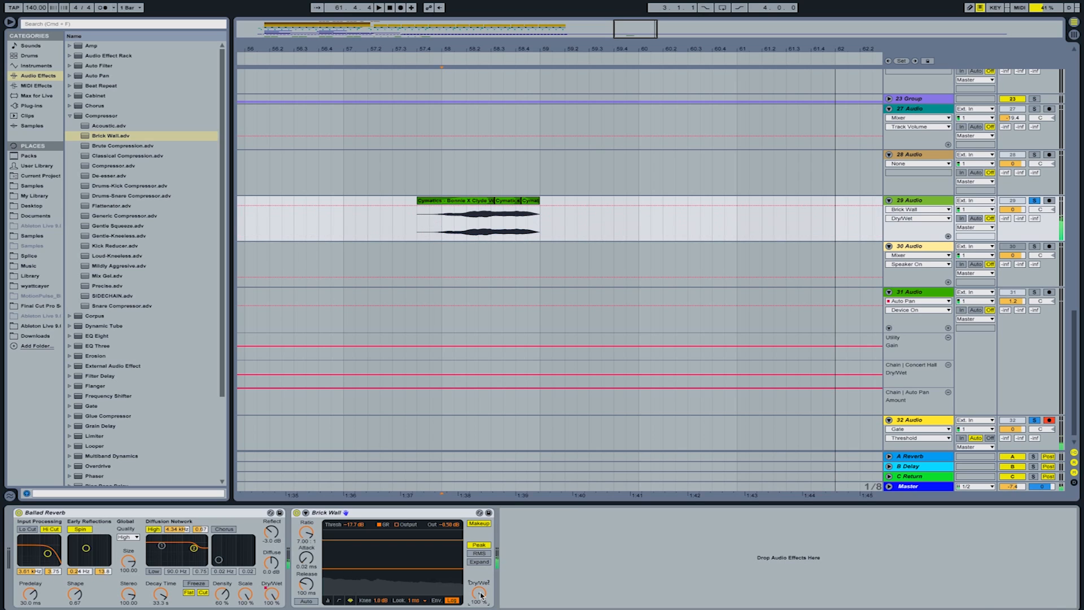
pyautogui.click(539, 209)
pyautogui.moveTo(514, 207); pyautogui.dragTo(514, 239)
pyautogui.click(267, 603)
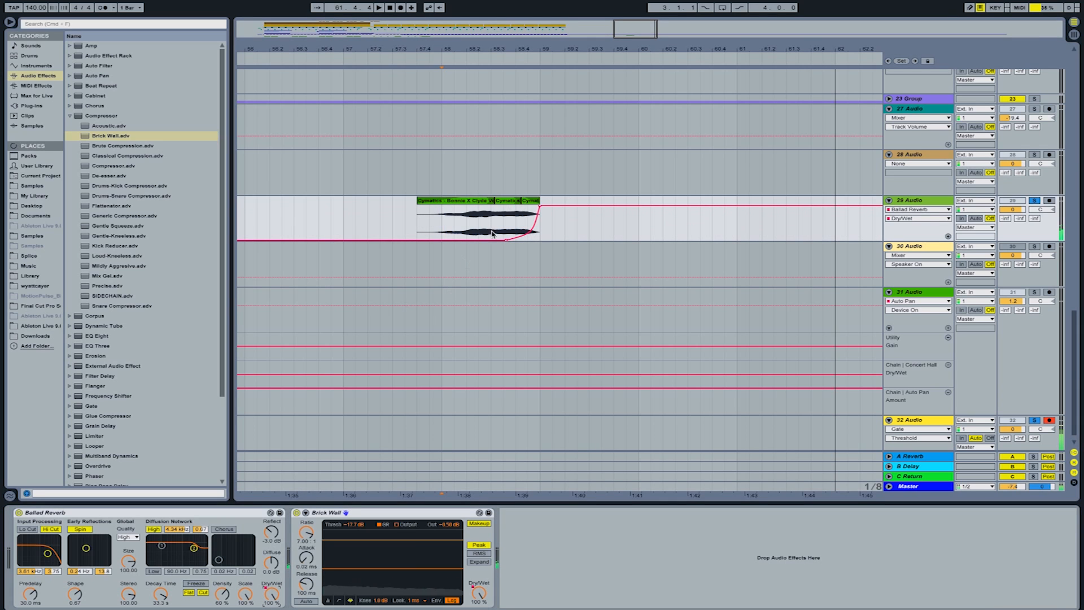
pyautogui.click(478, 593)
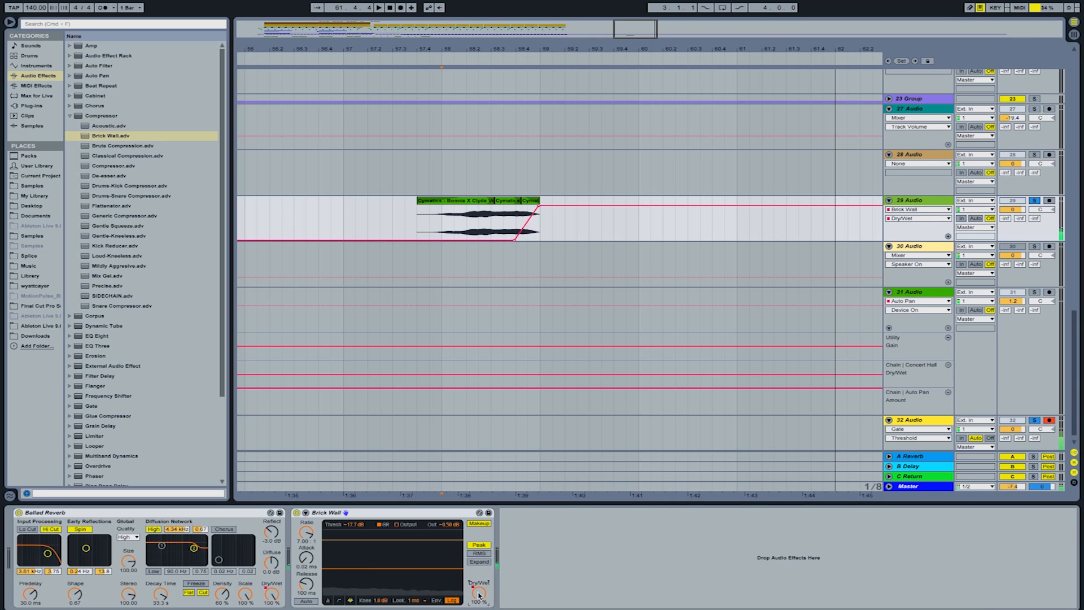
# Play the vocal from 58.1.1 to hear the compressed reverb tail, and stop at the start of the vocal clips
pyautogui.click(443, 228)
pyautogui.press('space')
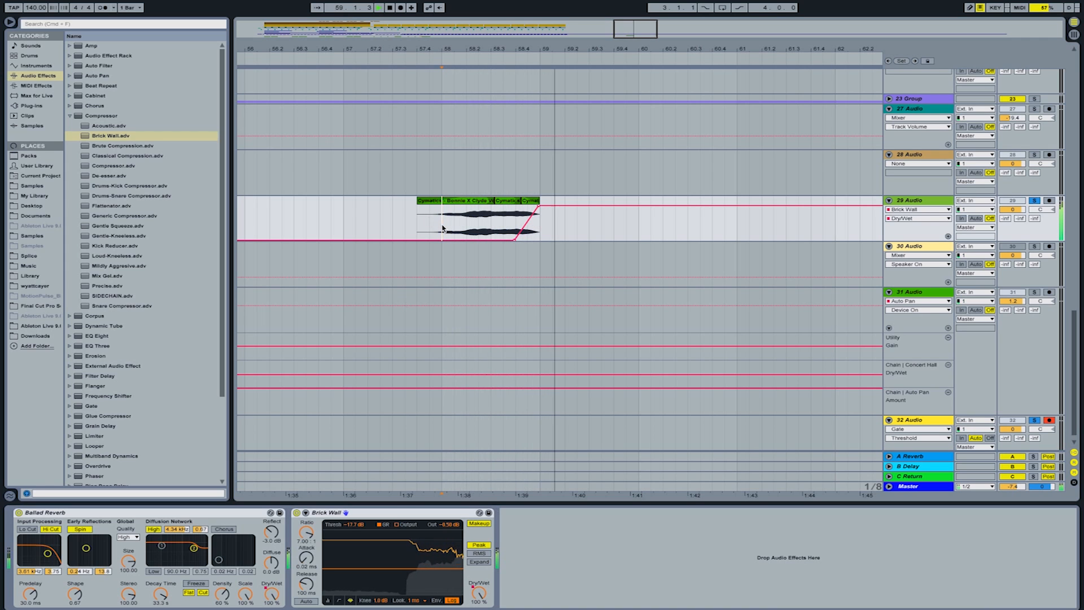
pyautogui.press('space')
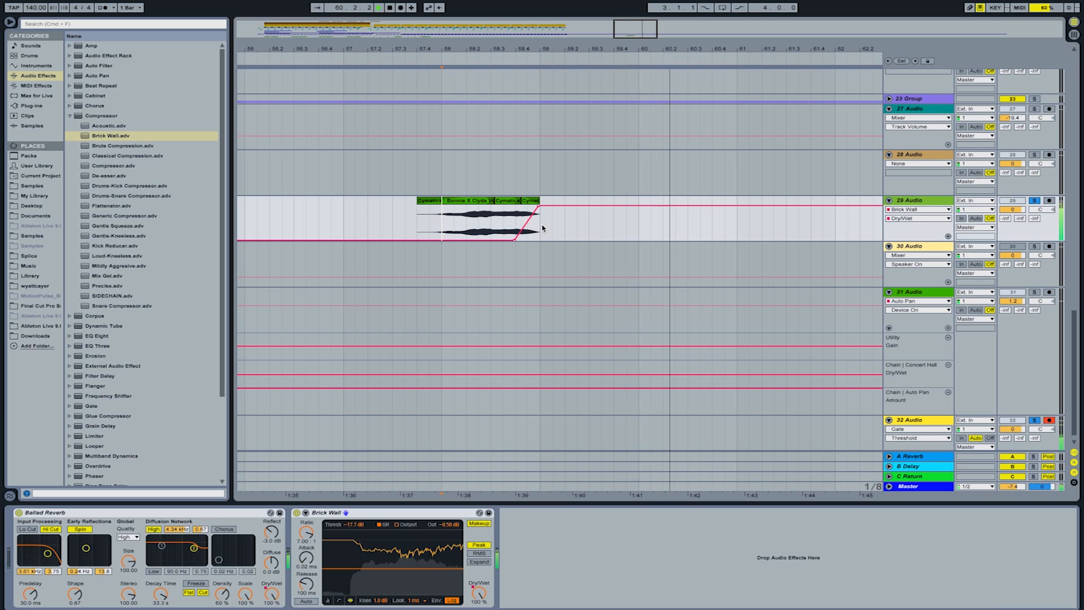
pyautogui.click(440, 206)
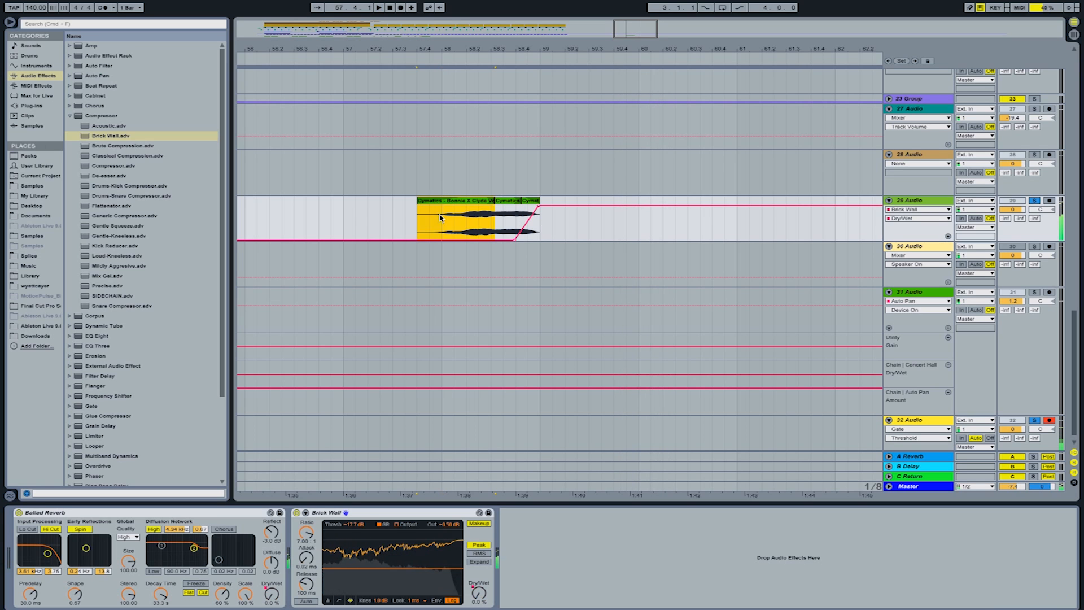
# Add an Auto Pan after the Brick Wall compressor on the 29 Audio track and set its amount to 100%
pyautogui.click(100, 77)
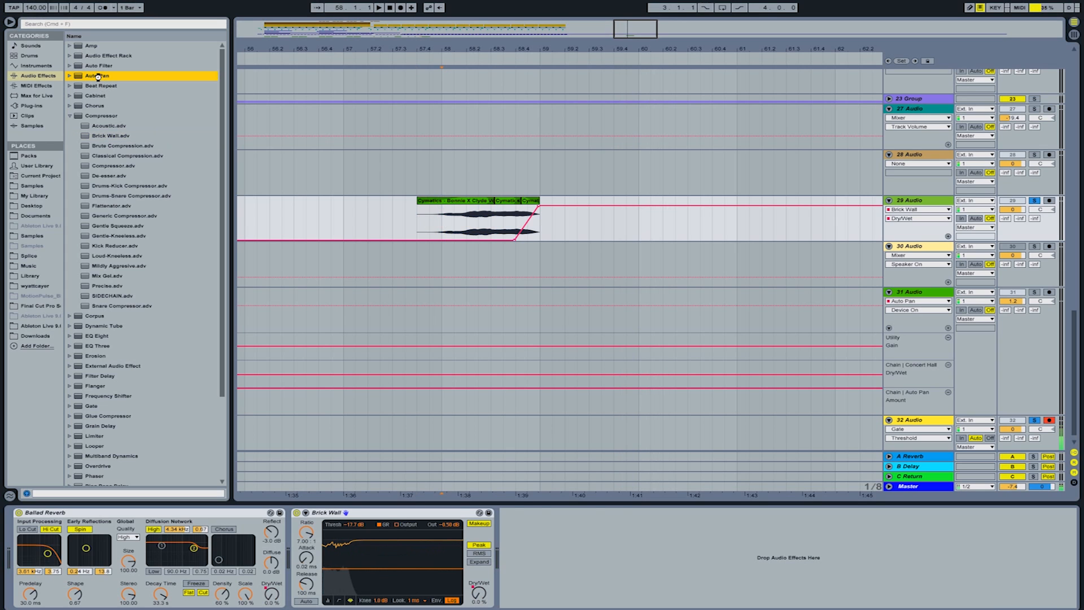
pyautogui.moveTo(341, 352); pyautogui.dragTo(566, 536)
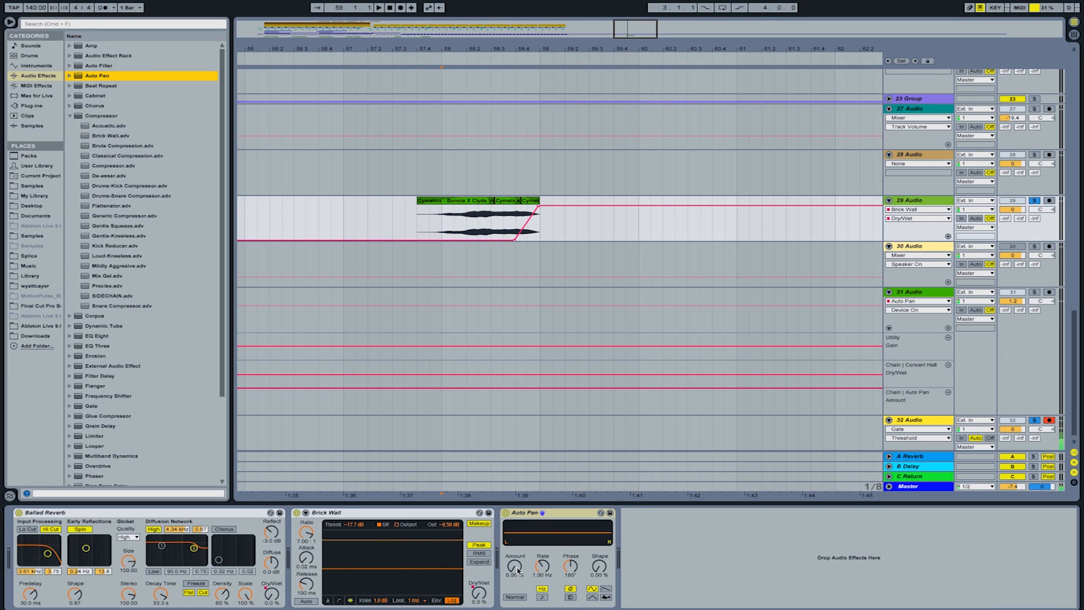
pyautogui.moveTo(514, 567); pyautogui.dragTo(515, 531)
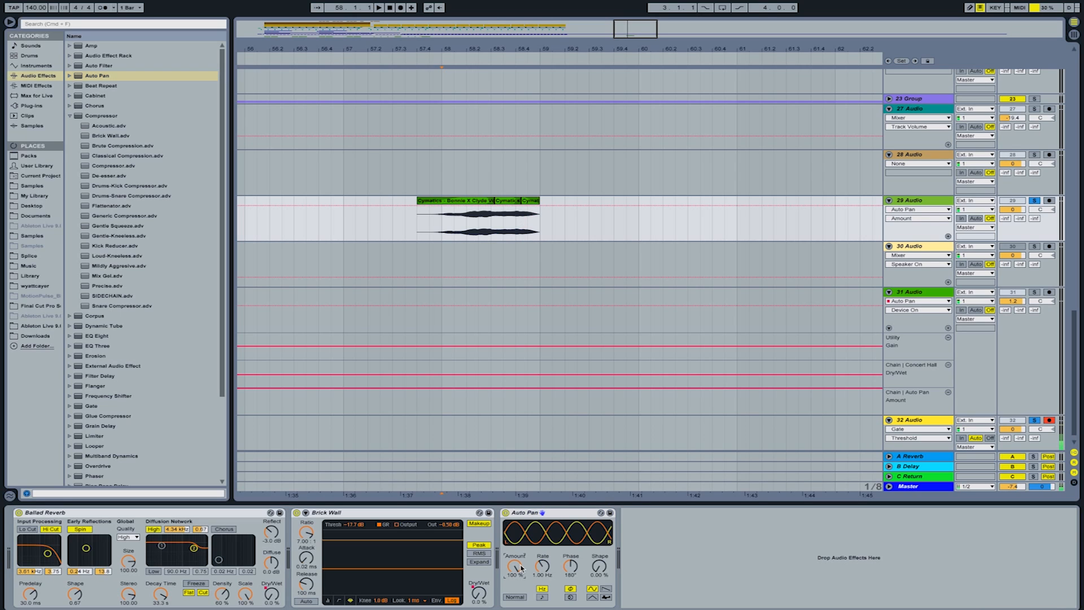
# Play the vocal while comparing the Auto Pan's tempo-synced rate with its Hz rate, and return to 58.1.1
pyautogui.press('space')
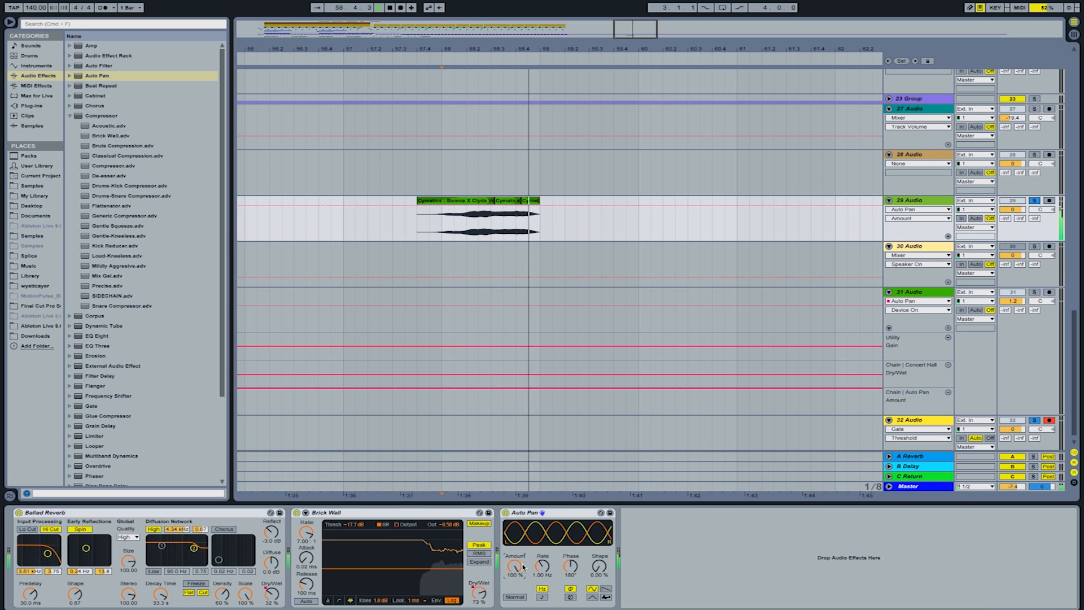
pyautogui.click(542, 596)
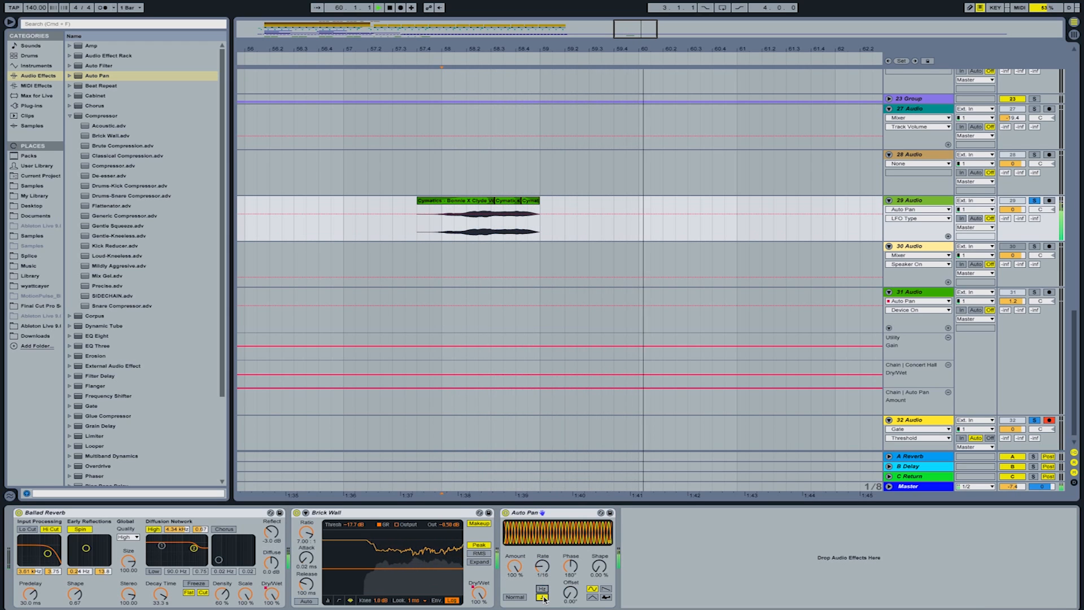
pyautogui.click(542, 589)
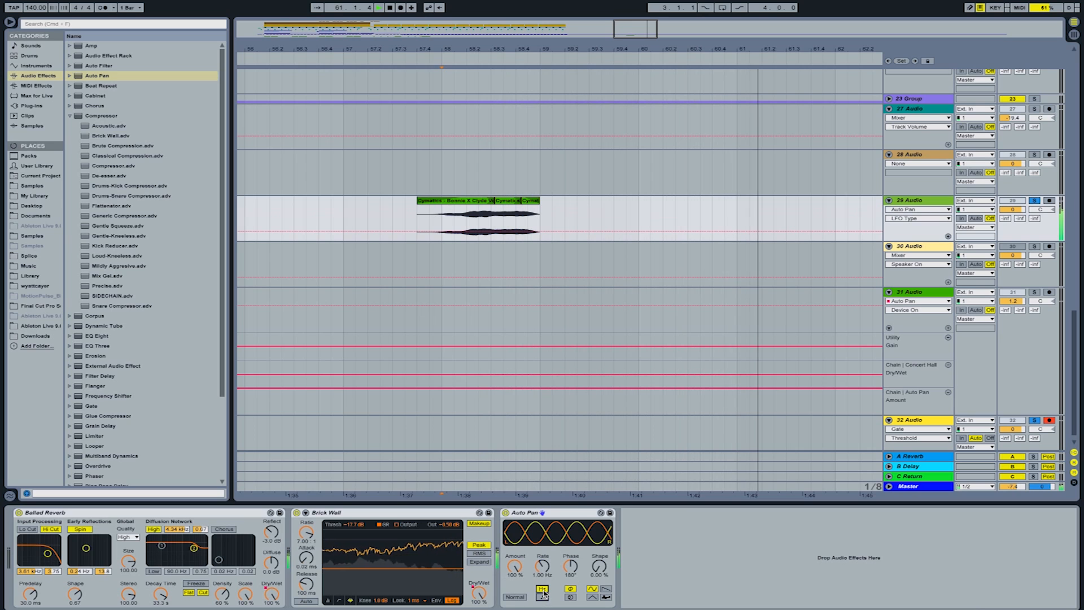
pyautogui.click(440, 215)
pyautogui.press('space')
# Set the Auto Pan's phase to 360° and play the vocal tail to hear the volume modulation
pyautogui.click(571, 566)
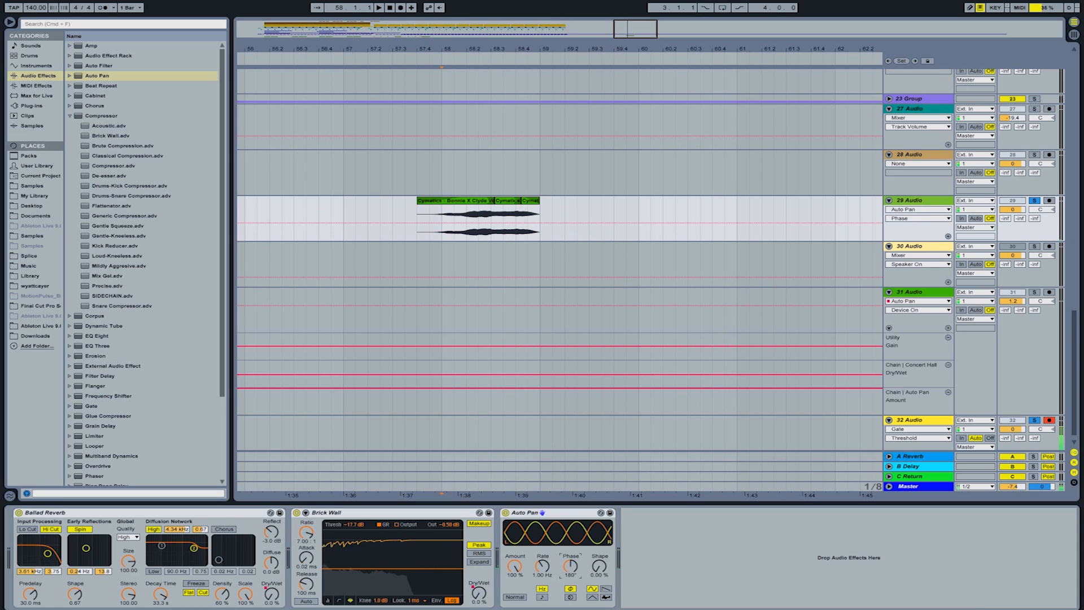
pyautogui.moveTo(570, 566); pyautogui.dragTo(570, 569)
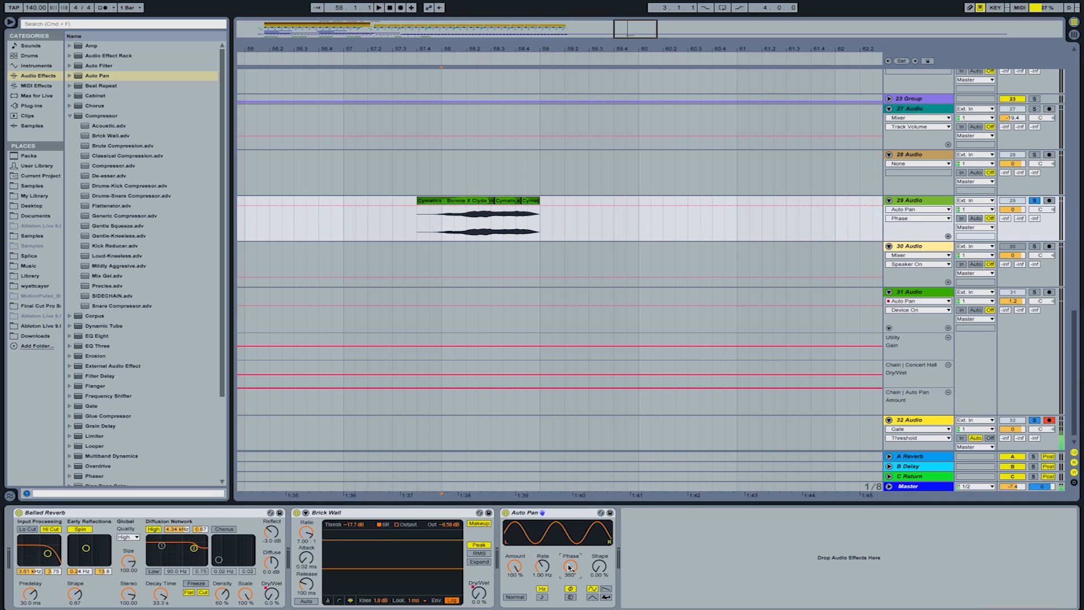
pyautogui.click(517, 575)
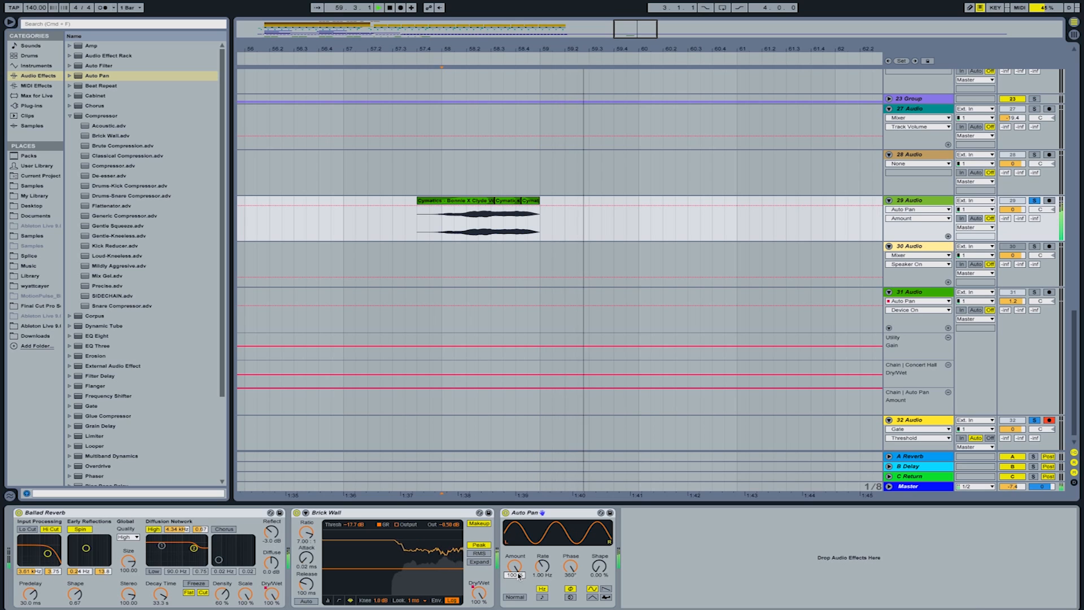
pyautogui.press('space')
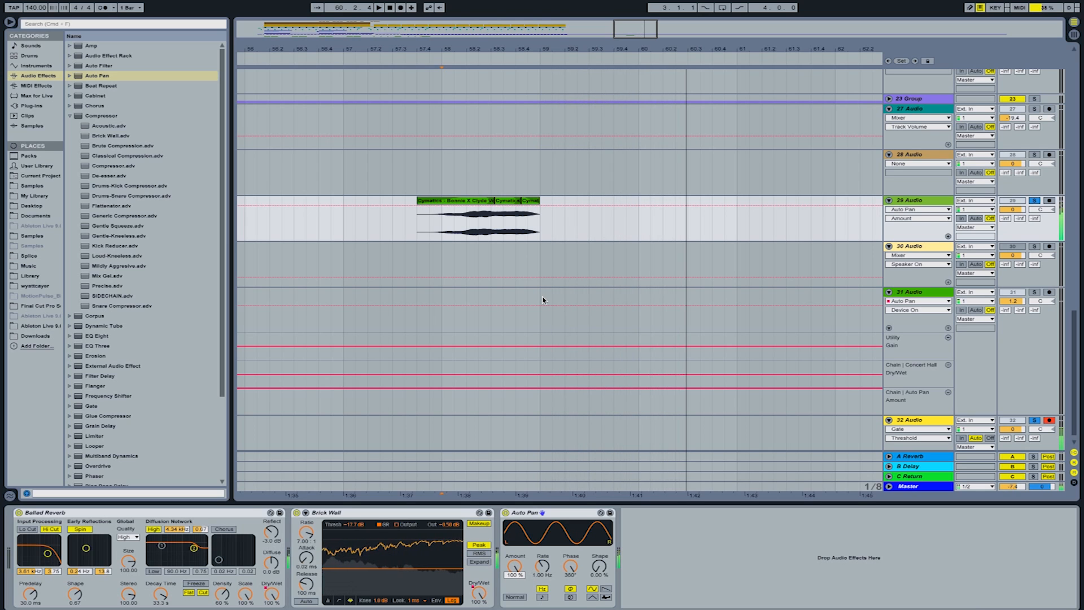
# Switch the Auto Pan's rate to tempo sync and set it to 1/8
pyautogui.moveTo(544, 576); pyautogui.dragTo(546, 607)
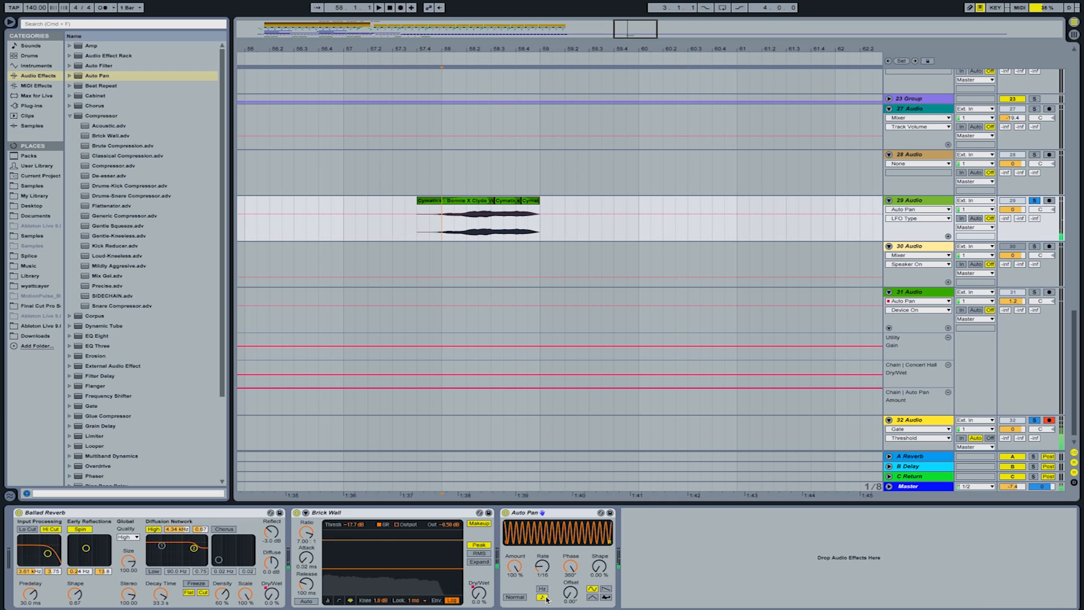
pyautogui.click(547, 571)
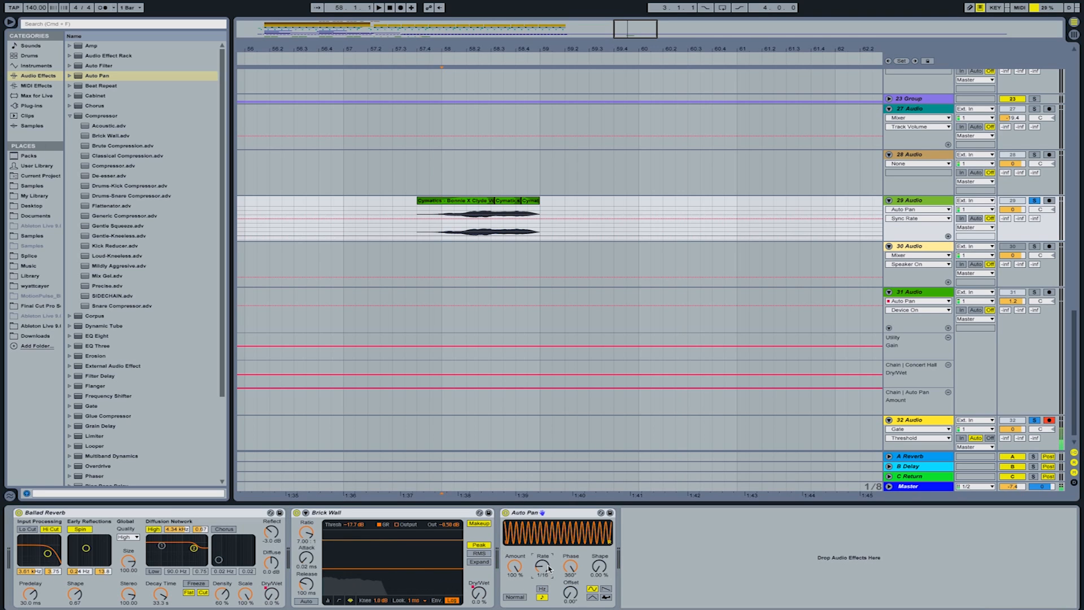
pyautogui.moveTo(548, 568); pyautogui.dragTo(549, 564)
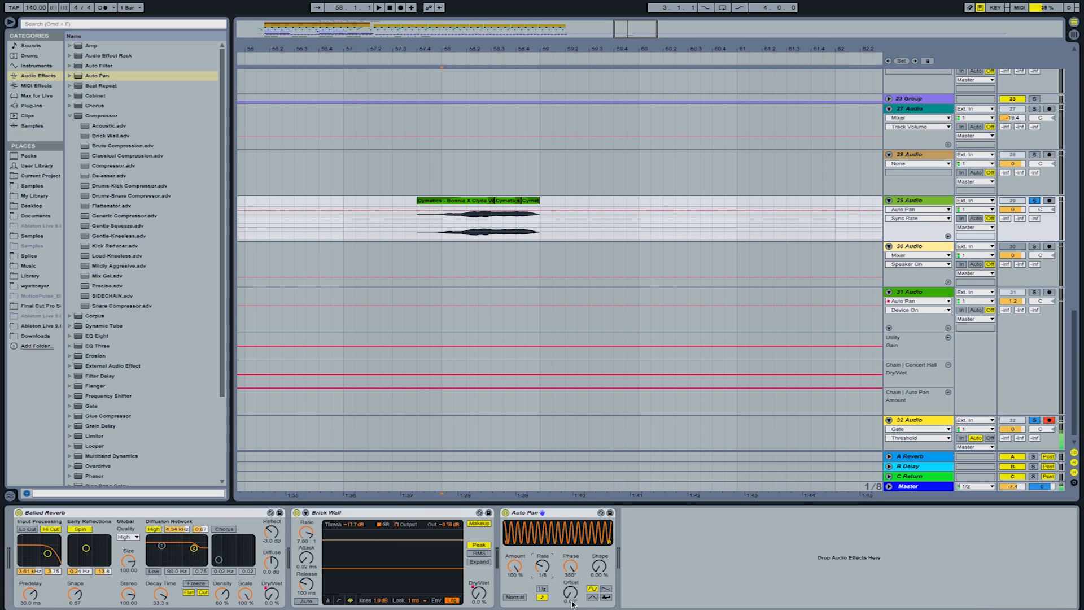
# Set the Auto Pan's offset to 211°
pyautogui.click(572, 600)
pyautogui.moveTo(561, 594); pyautogui.dragTo(560, 586)
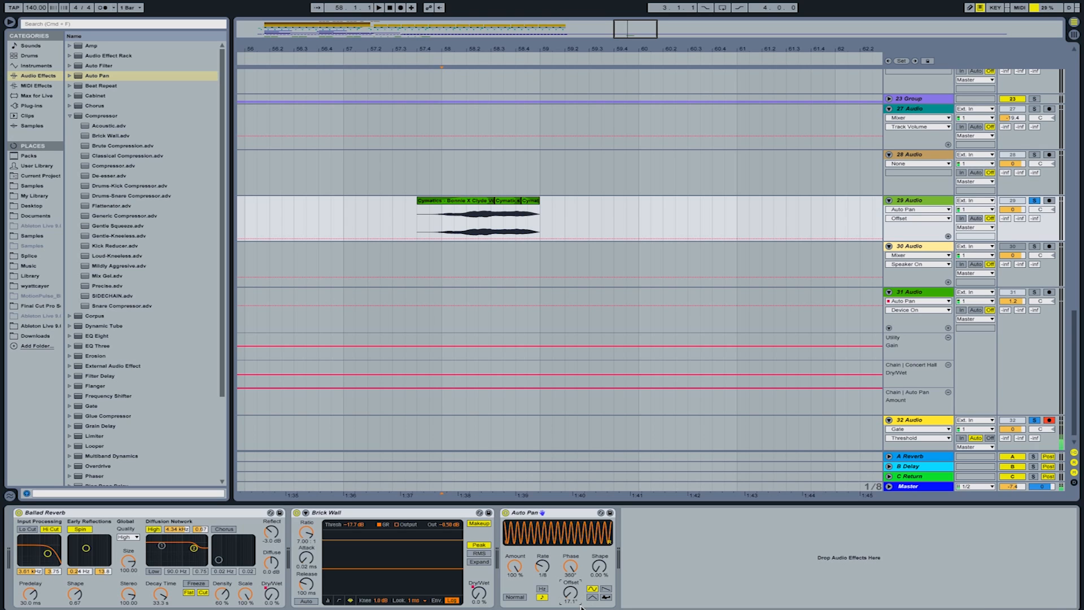
pyautogui.moveTo(570, 592); pyautogui.dragTo(570, 539)
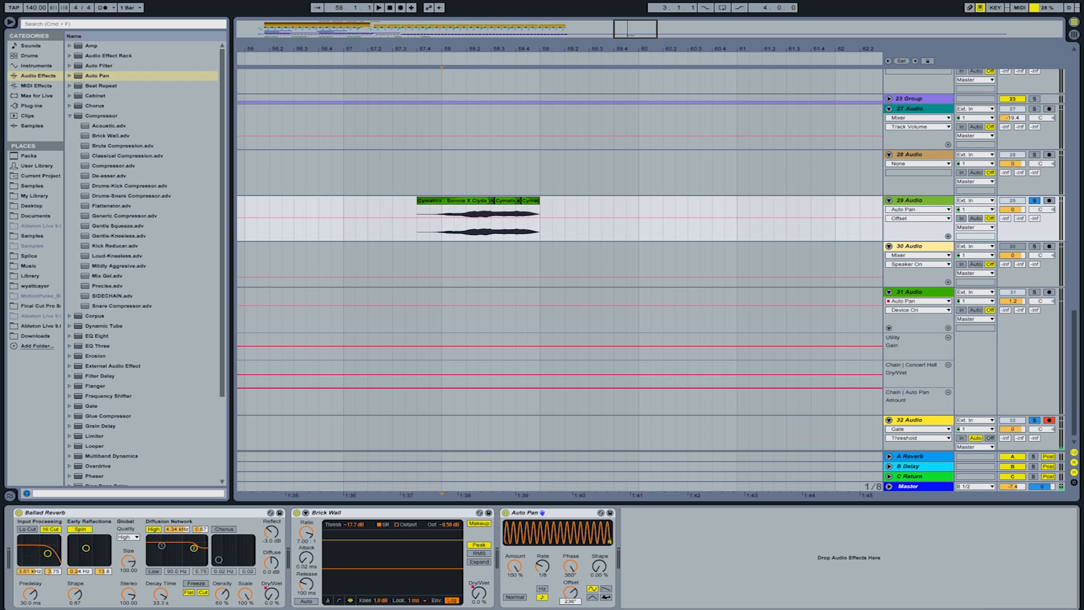
pyautogui.moveTo(571, 601); pyautogui.dragTo(579, 603)
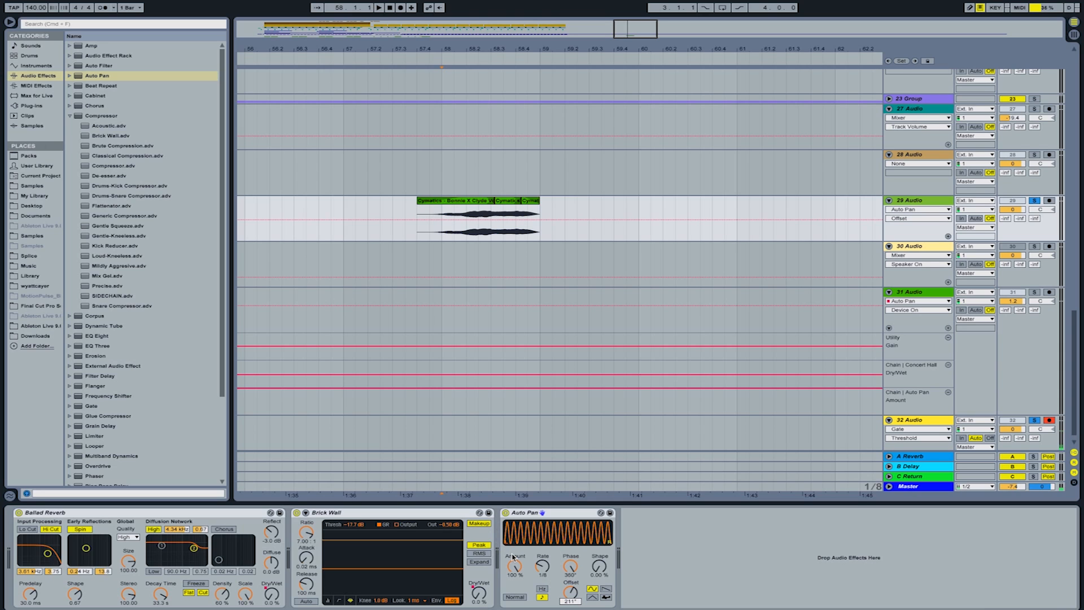
# Change the Auto Pan's rate to 1/16 while playing the vocal tail
pyautogui.press('space')
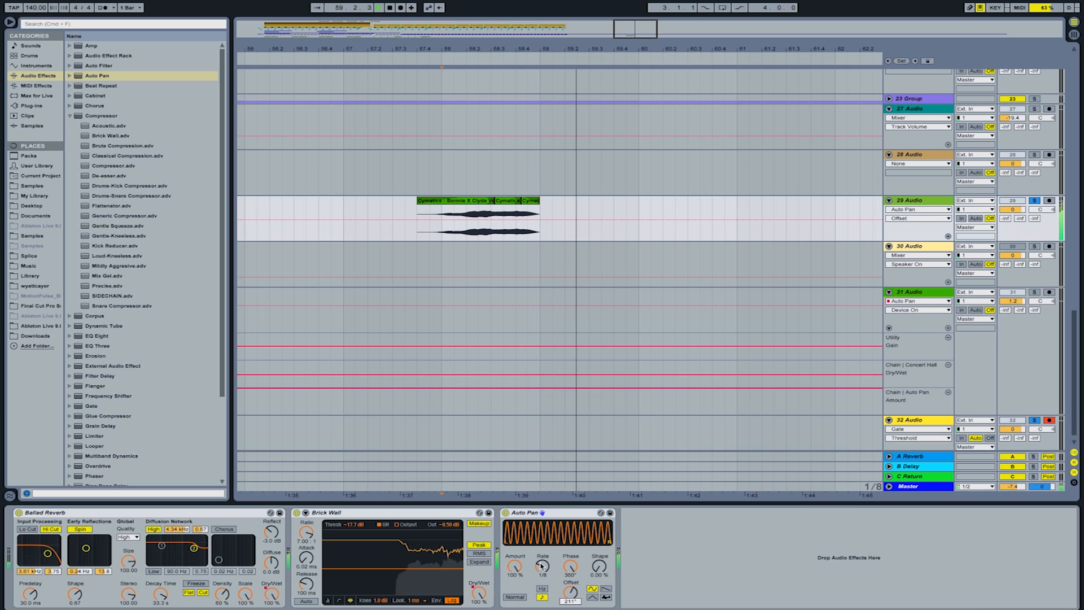
pyautogui.click(542, 566)
pyautogui.moveTo(542, 566); pyautogui.dragTo(542, 576)
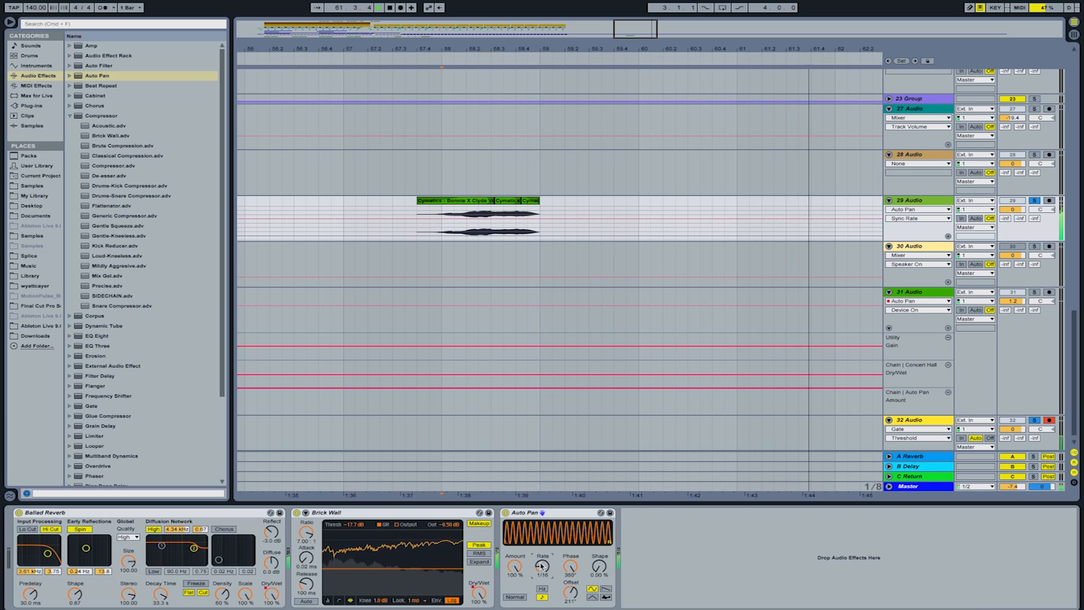
# Lower the Auto Pan's amount to 0% and place the playback start at 58.1.1 on the vocal clips
pyautogui.moveTo(507, 572); pyautogui.dragTo(506, 575)
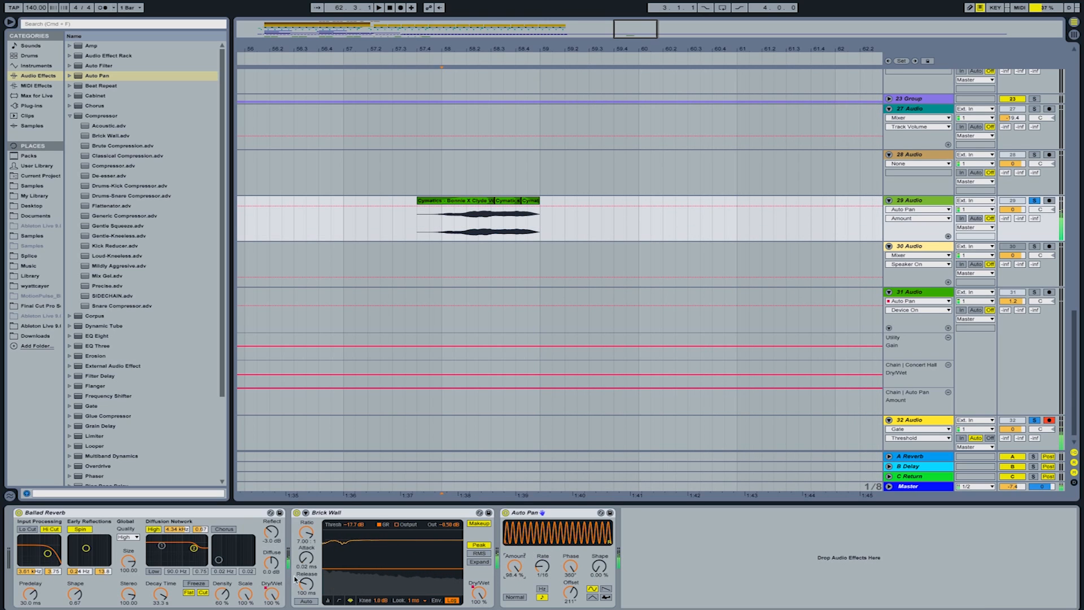
pyautogui.moveTo(514, 567); pyautogui.dragTo(513, 582)
pyautogui.click(465, 220)
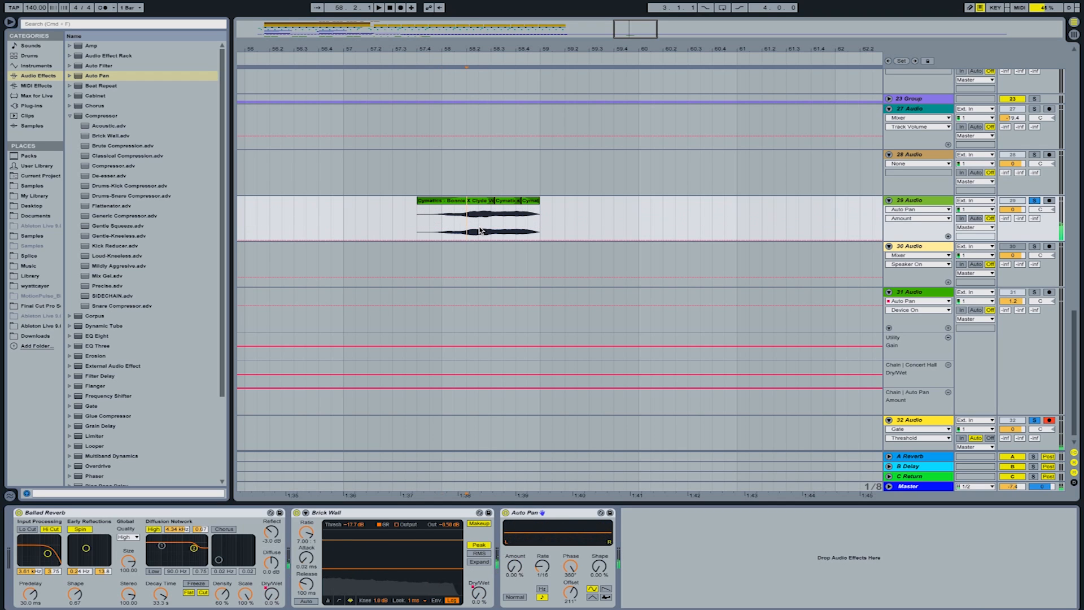
pyautogui.click(439, 221)
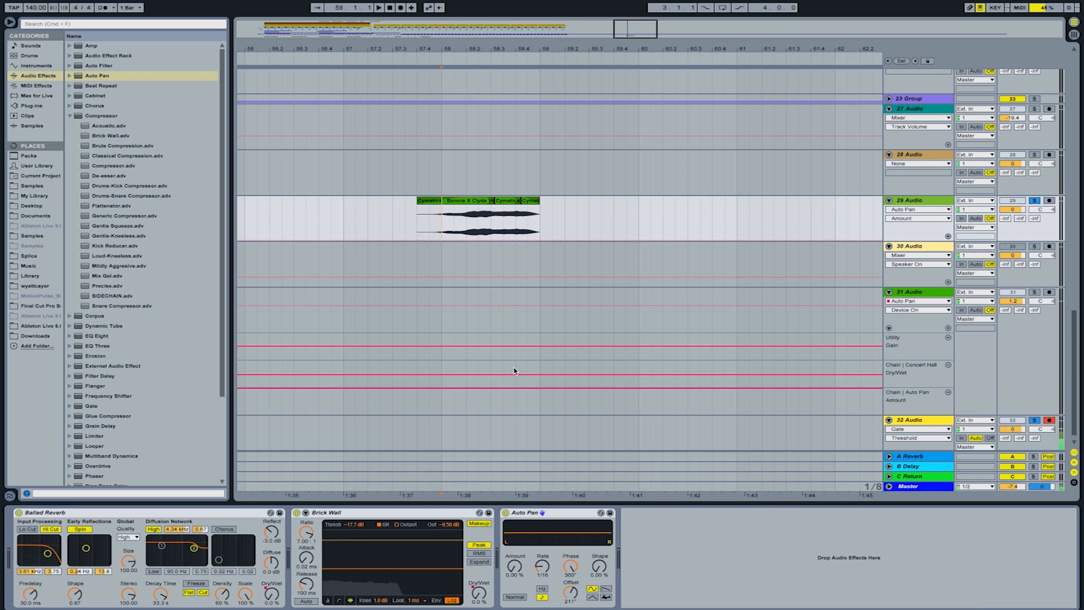
# Automate the Auto Pan's amount from 0% at 58.4.1 to 100% at the vocal's end, and play the result from 58.1.1
pyautogui.click(516, 242)
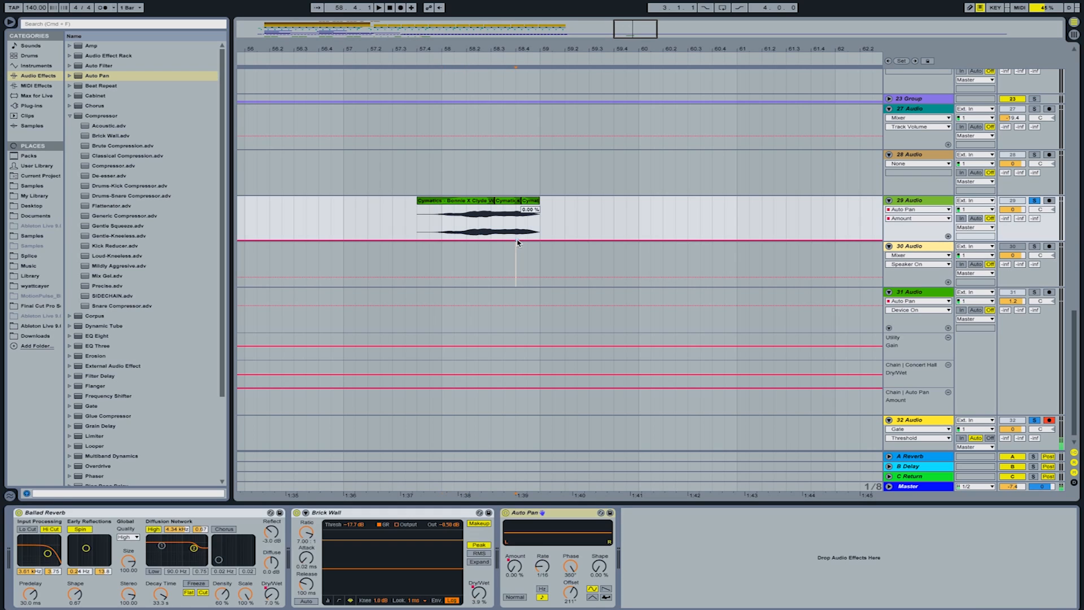
pyautogui.moveTo(540, 240); pyautogui.dragTo(540, 205)
pyautogui.press('space')
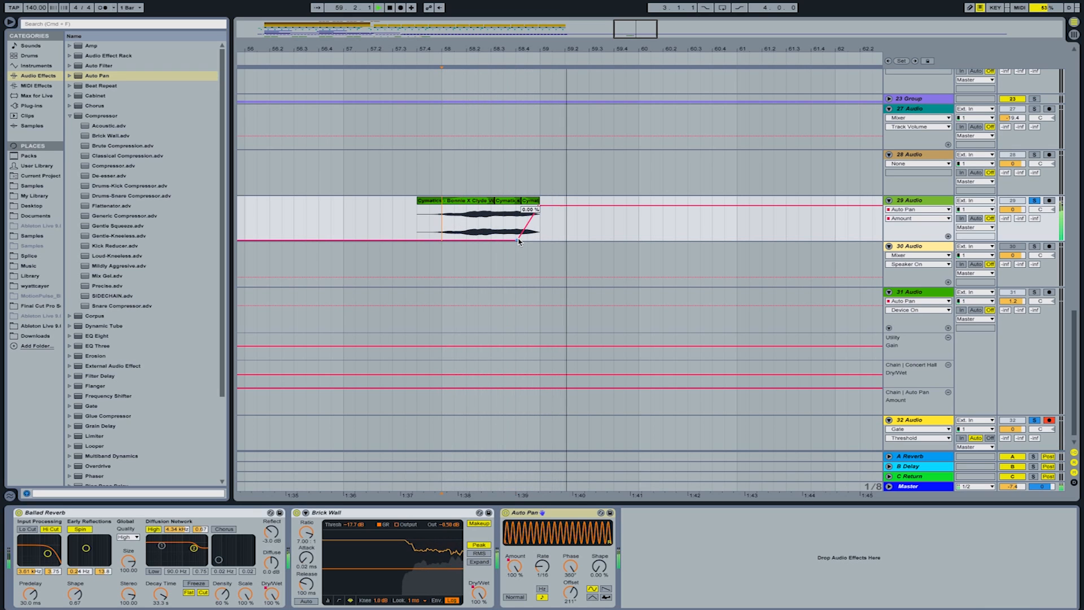
pyautogui.press('space')
pyautogui.click(447, 219)
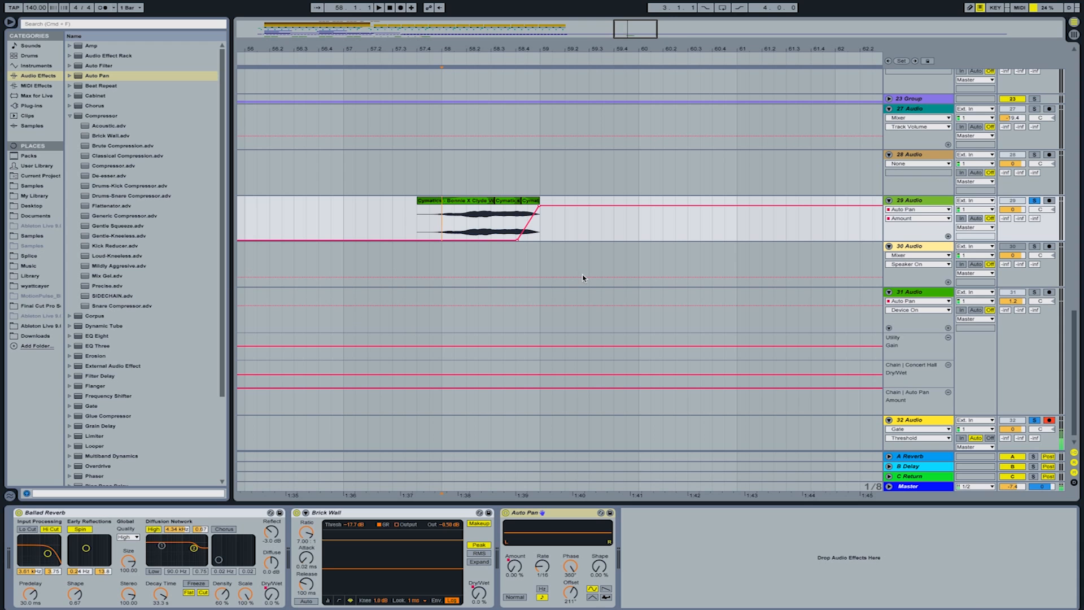
# Look over the 31 Audio track's effects and automation, and place the playback start at the vocal's beginning at 57.4.1
pyautogui.hscroll(-10, 388, 103)
pyautogui.click(805, 289)
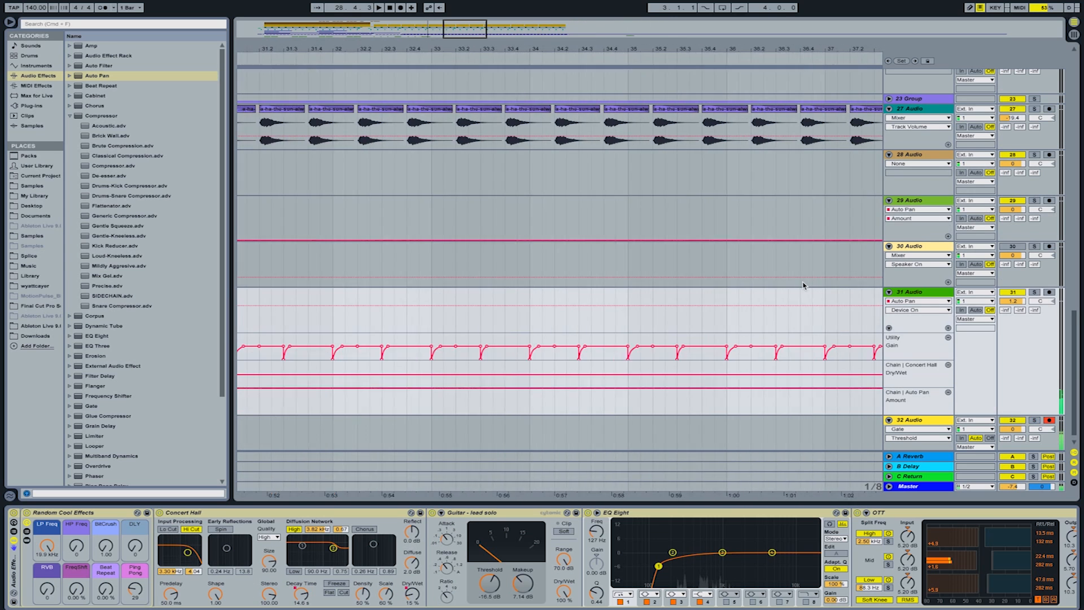
pyautogui.scroll(2, 805, 286)
pyautogui.hscroll(10, 804, 285)
pyautogui.click(771, 251)
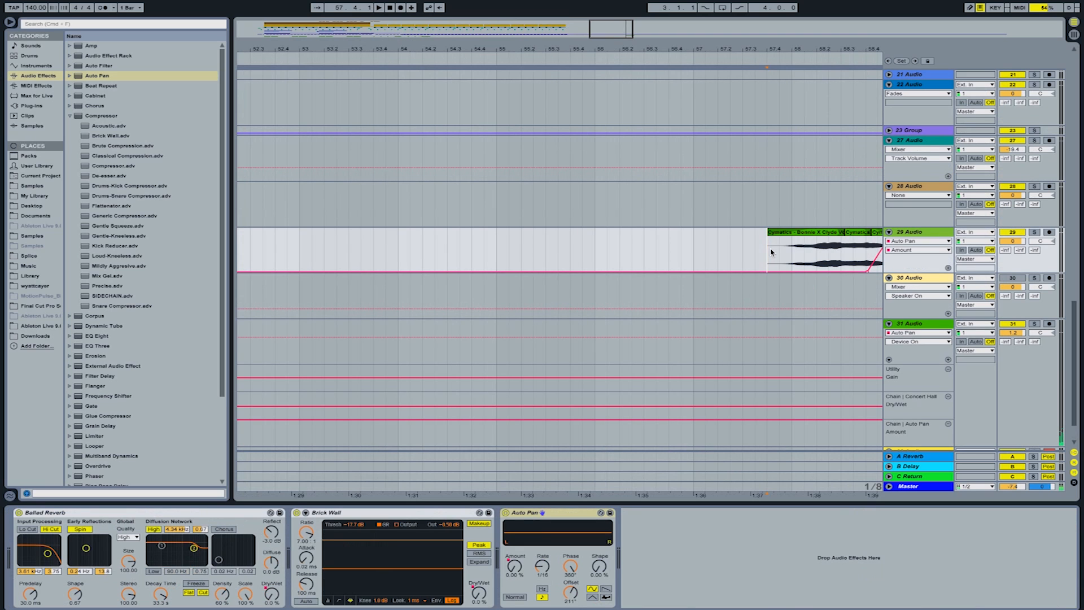